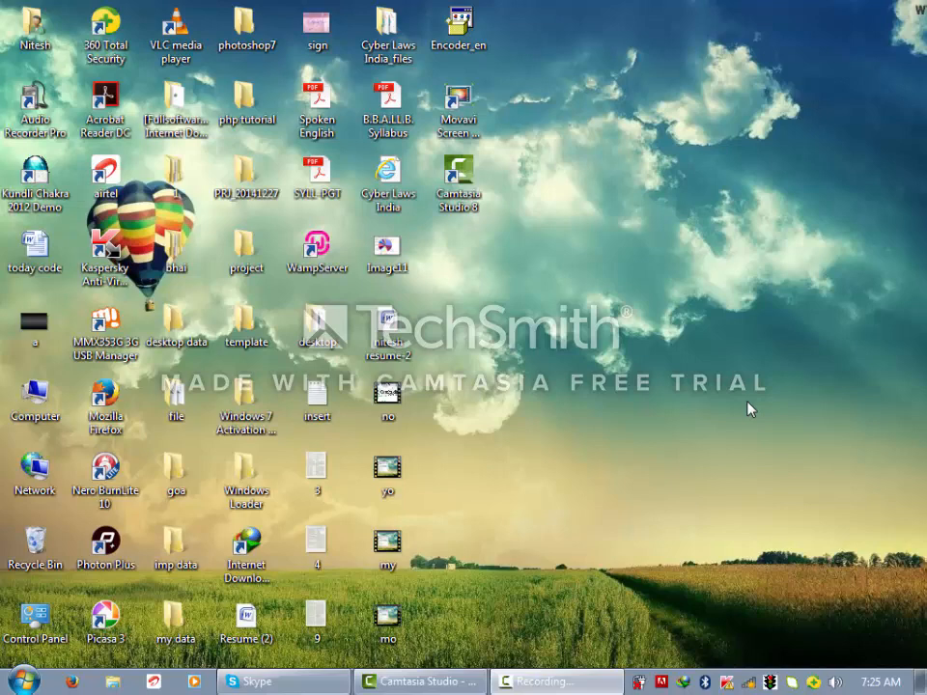
right_click(691, 202)
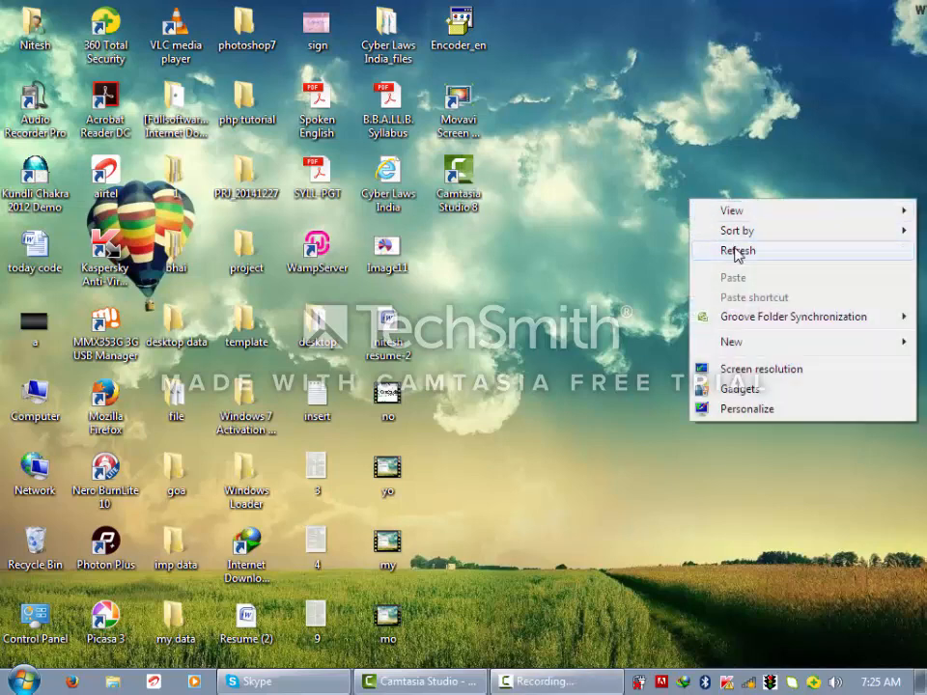
click(736, 252)
right_click(644, 129)
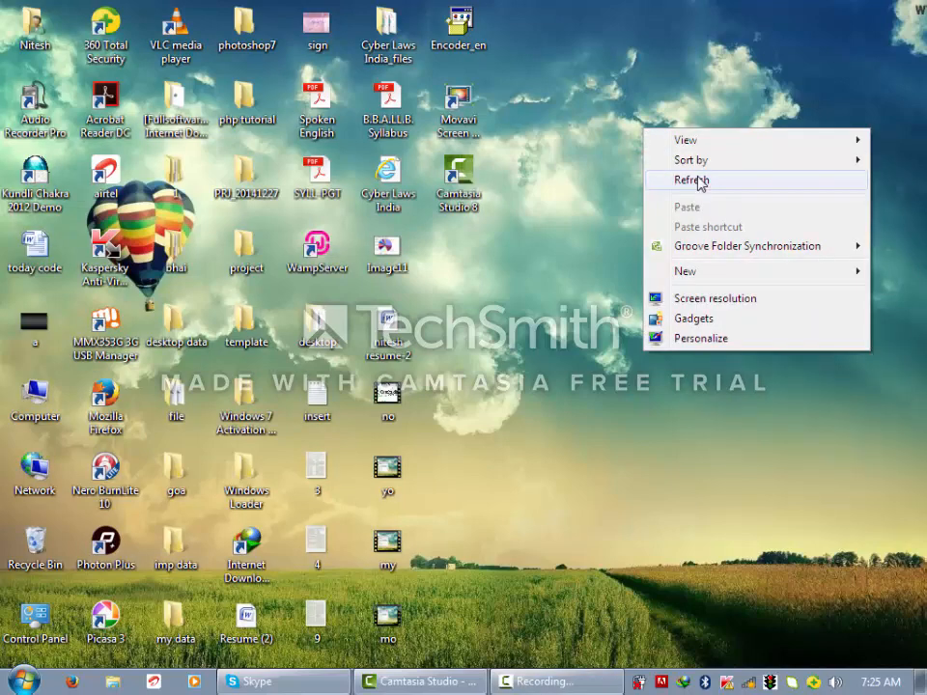
click(699, 184)
right_click(698, 178)
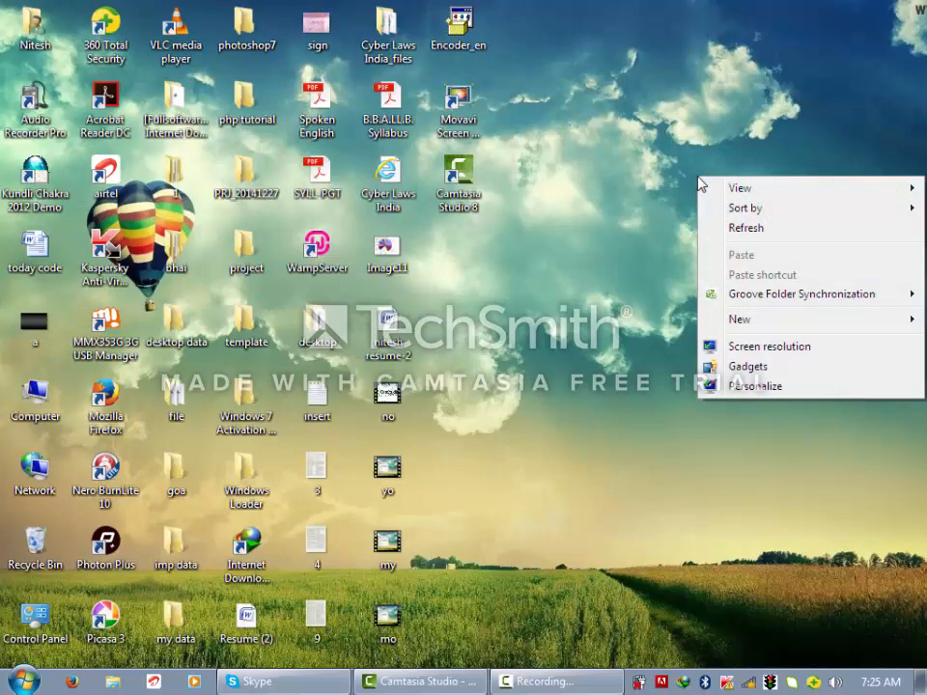
click(736, 231)
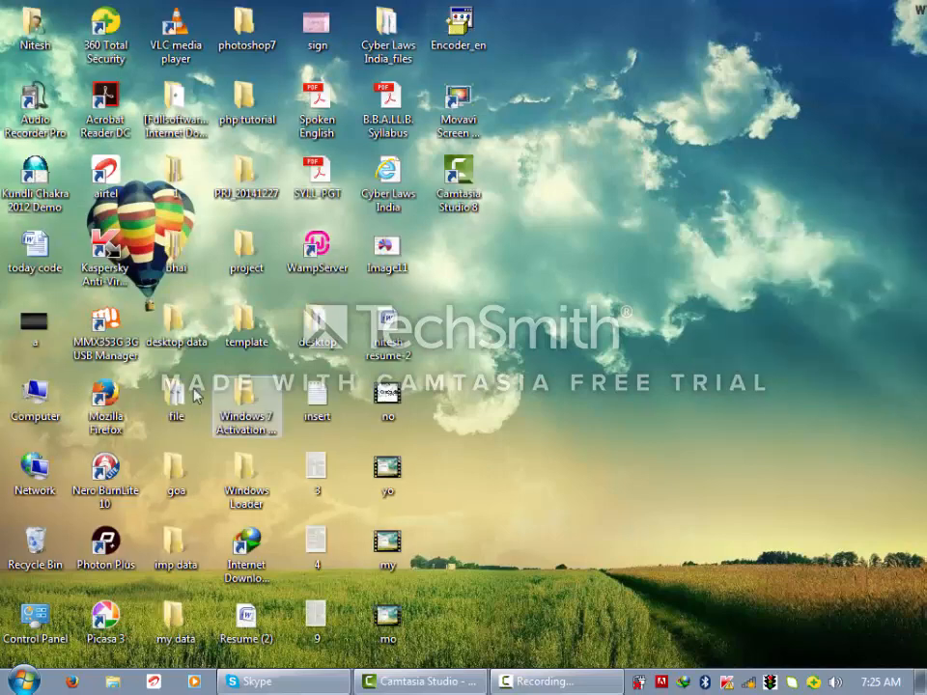
Open Microsoft Office Excel 2007 and move the Internet Download Manager warning out of the way of the blank workbook
click(21, 682)
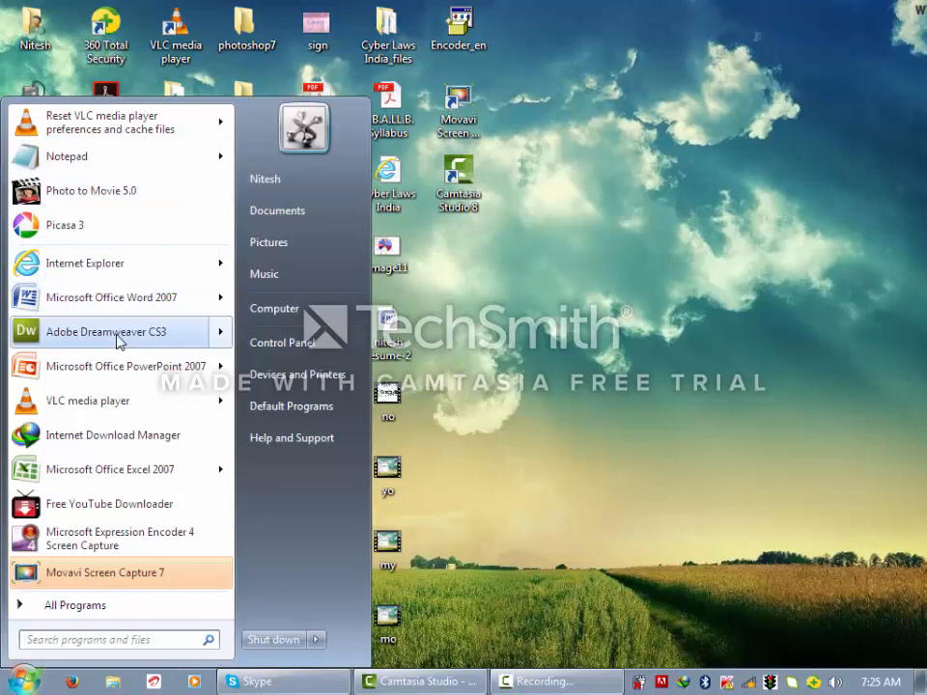
mouse_move(85, 483)
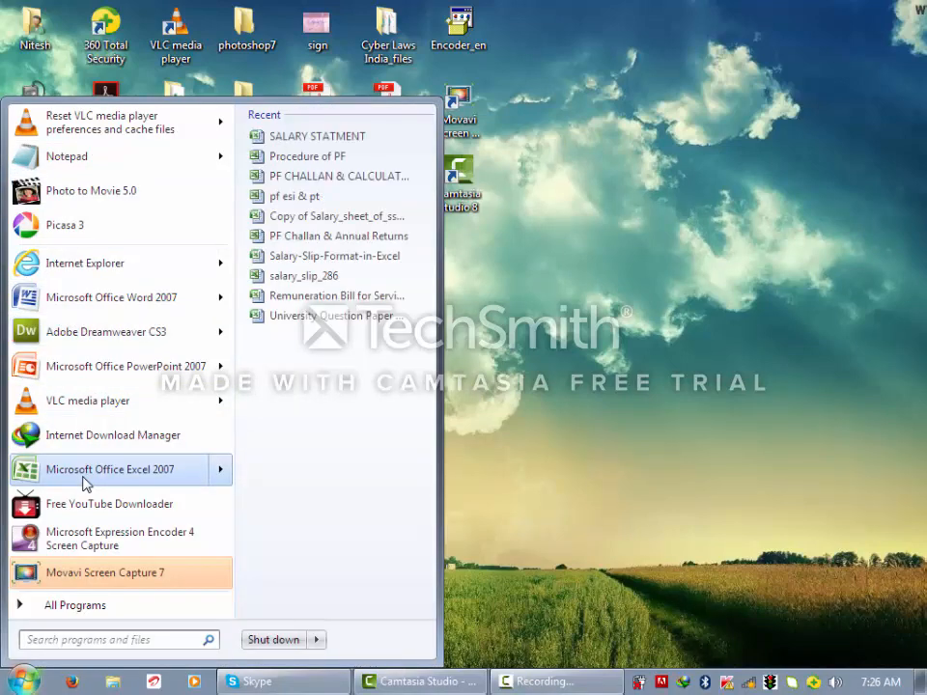
click(84, 478)
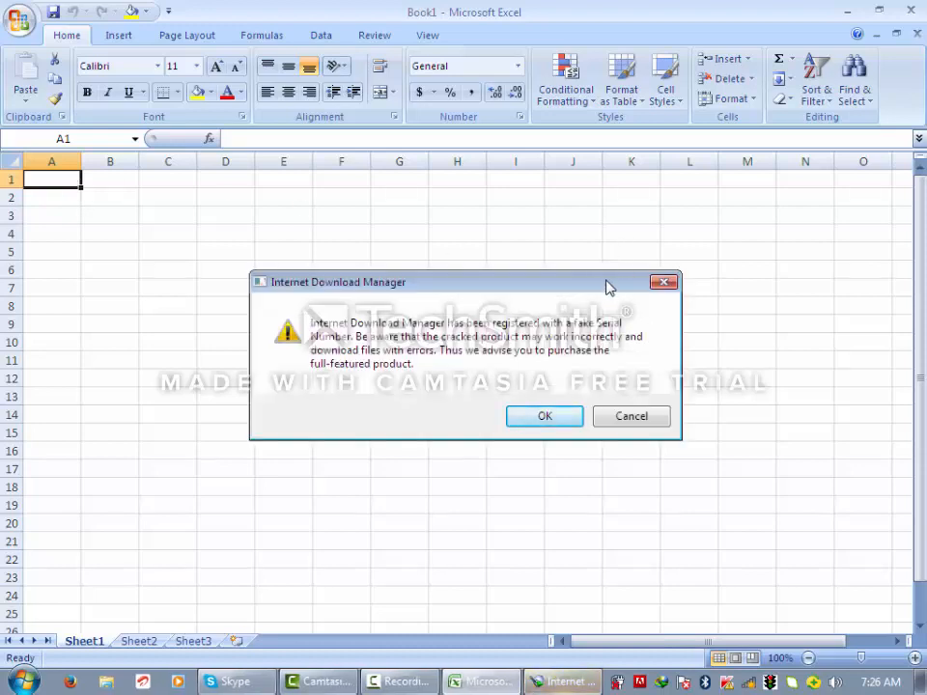
drag(606, 288, 472, 694)
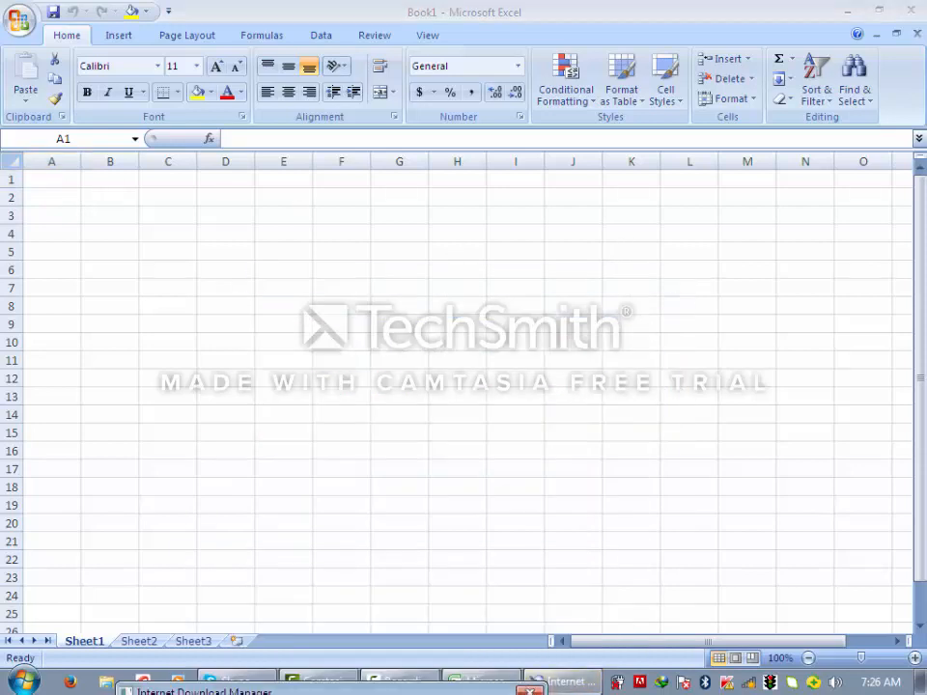
Enter the column headings id in A1 and NAME in B1
double_click(71, 178)
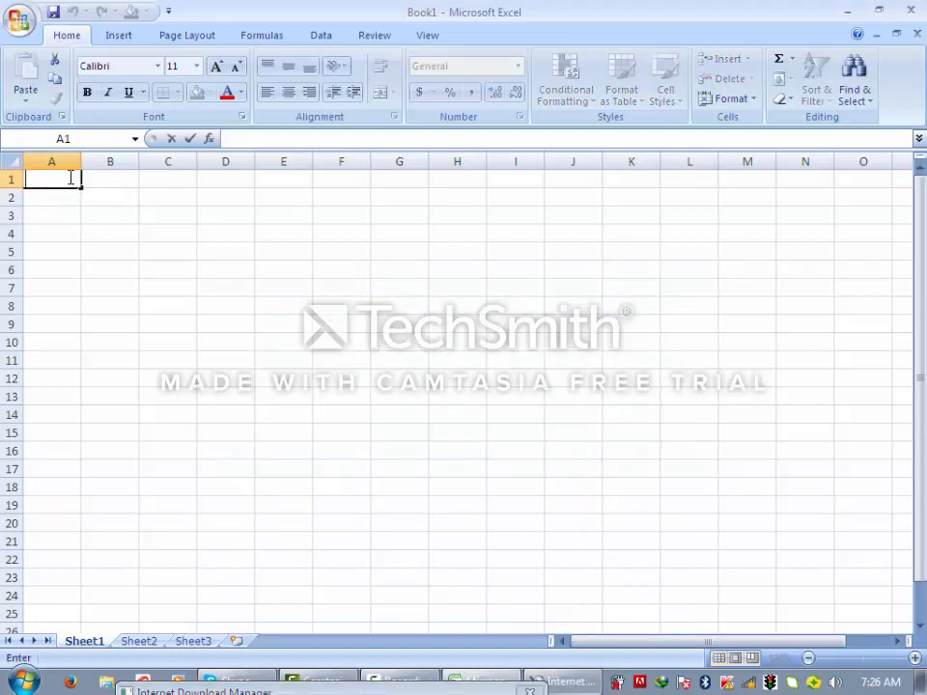
text(id)
click(103, 179)
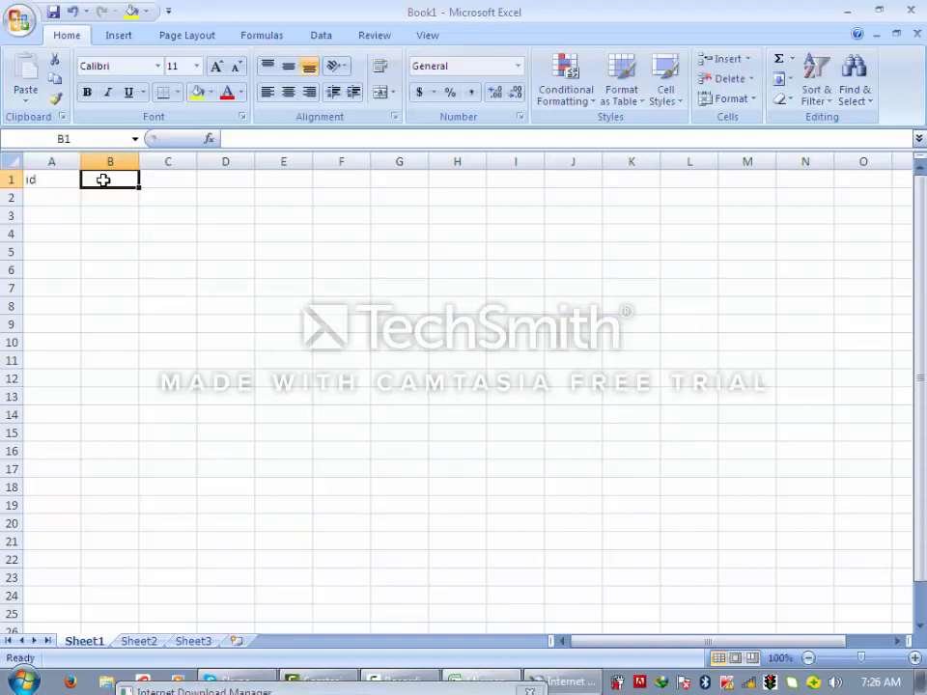
text(NSM)
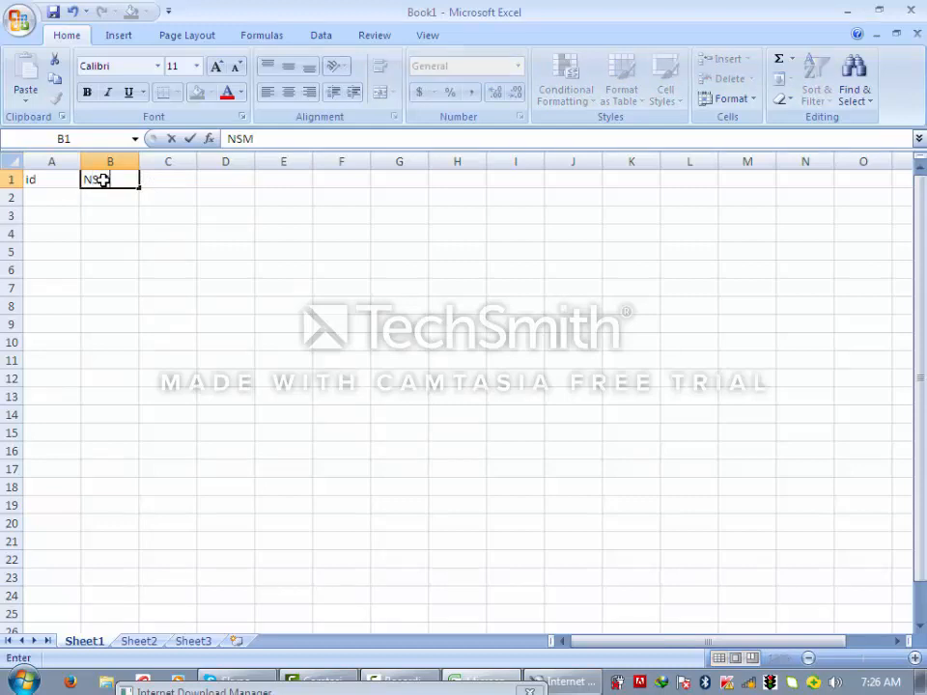
key(BackSpace)
key(BackSpace)
key(BackSpace)
text(NAME)
Enter the heading FATHER NAME in C1 and widen column C to fit it
click(183, 177)
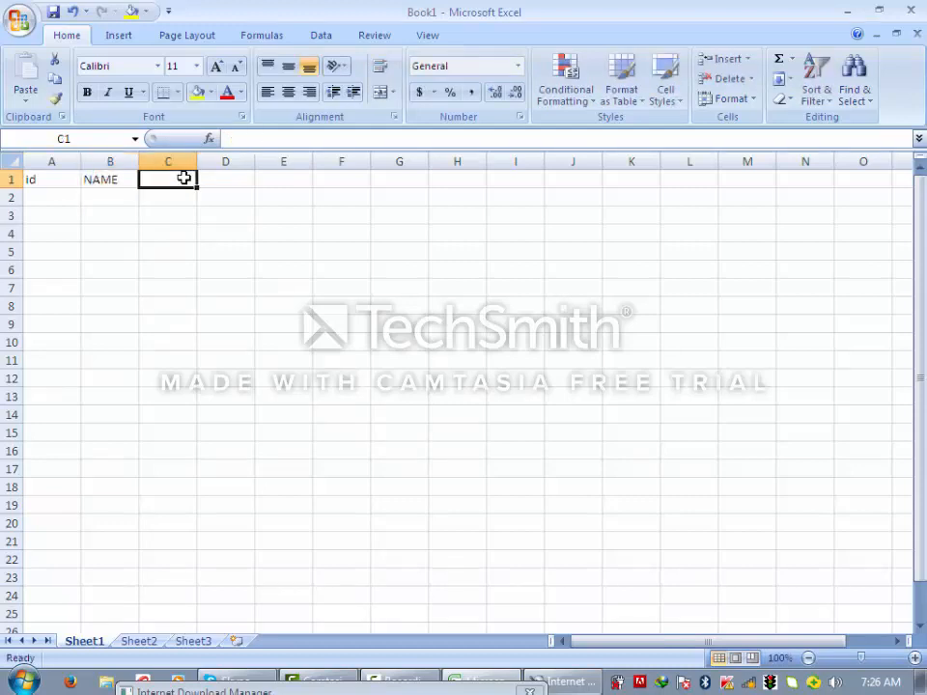
text(FATH)
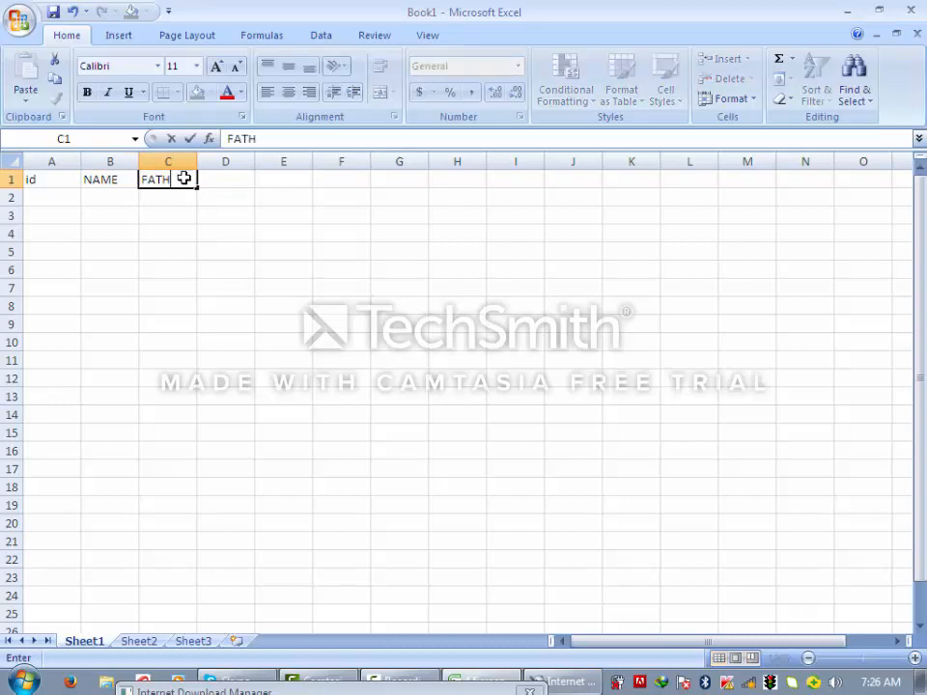
text(ER NAME)
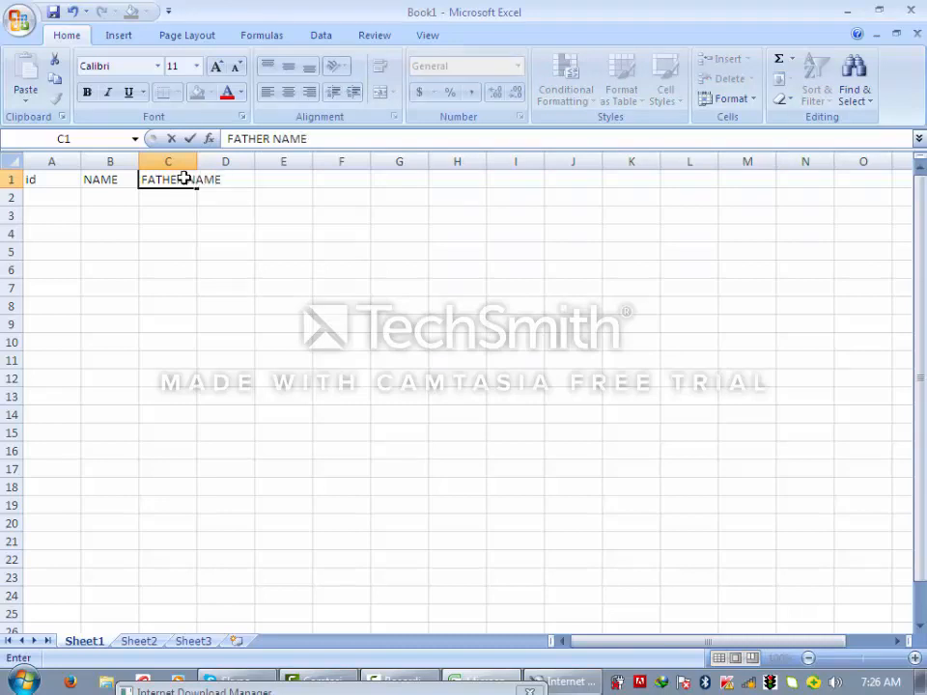
click(168, 160)
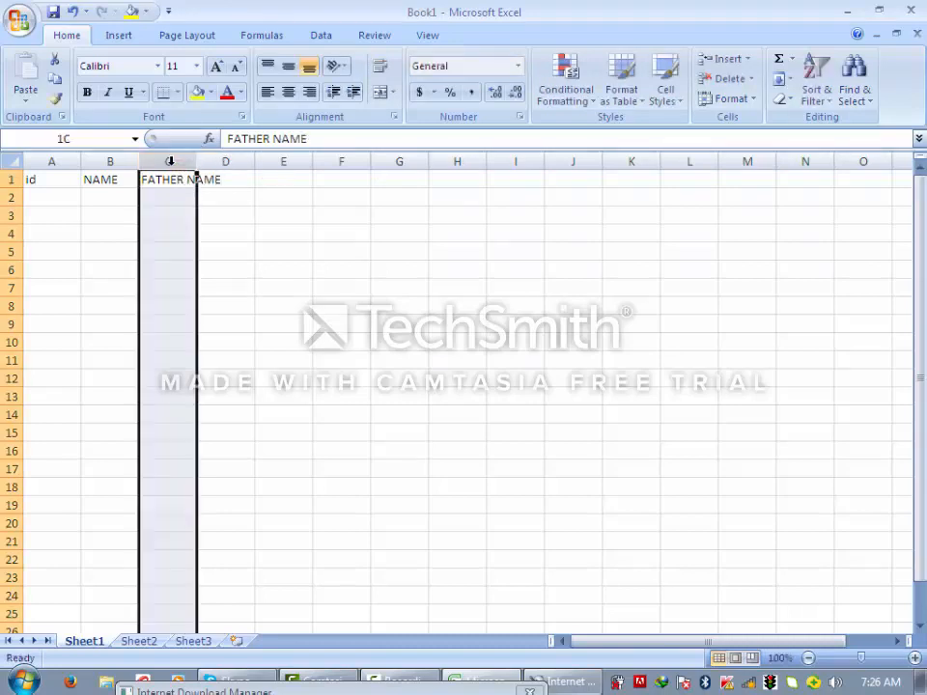
click(229, 174)
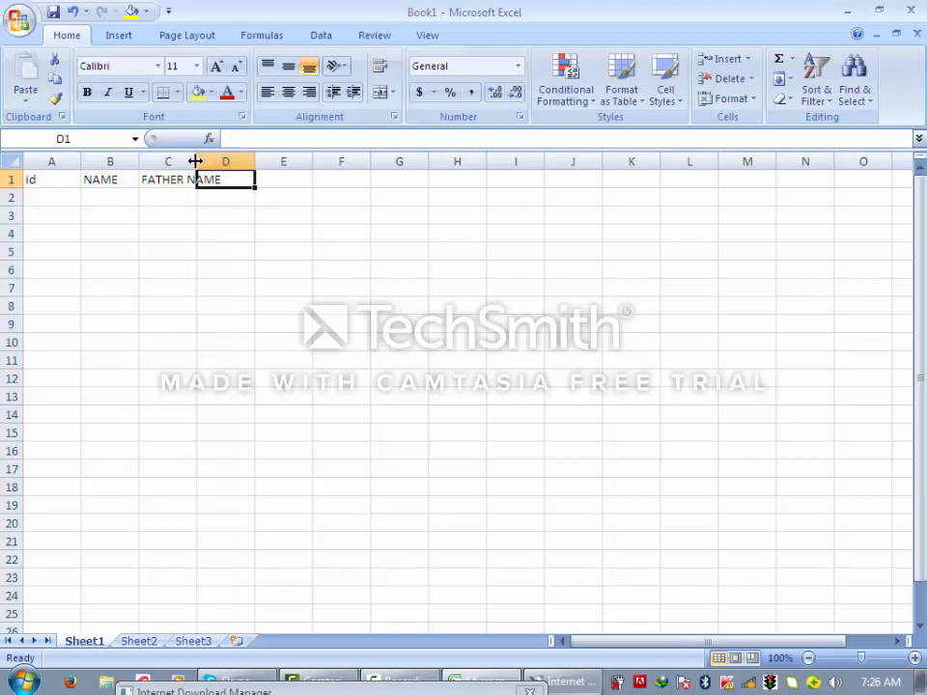
drag(196, 161, 247, 174)
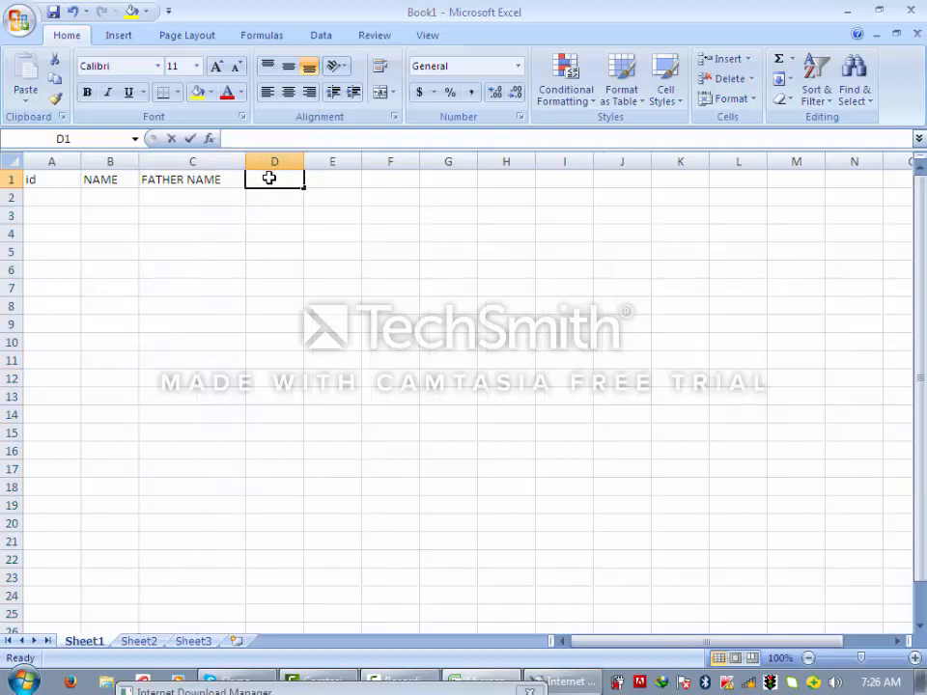
Enter the heading SALARY in D1
double_click(270, 178)
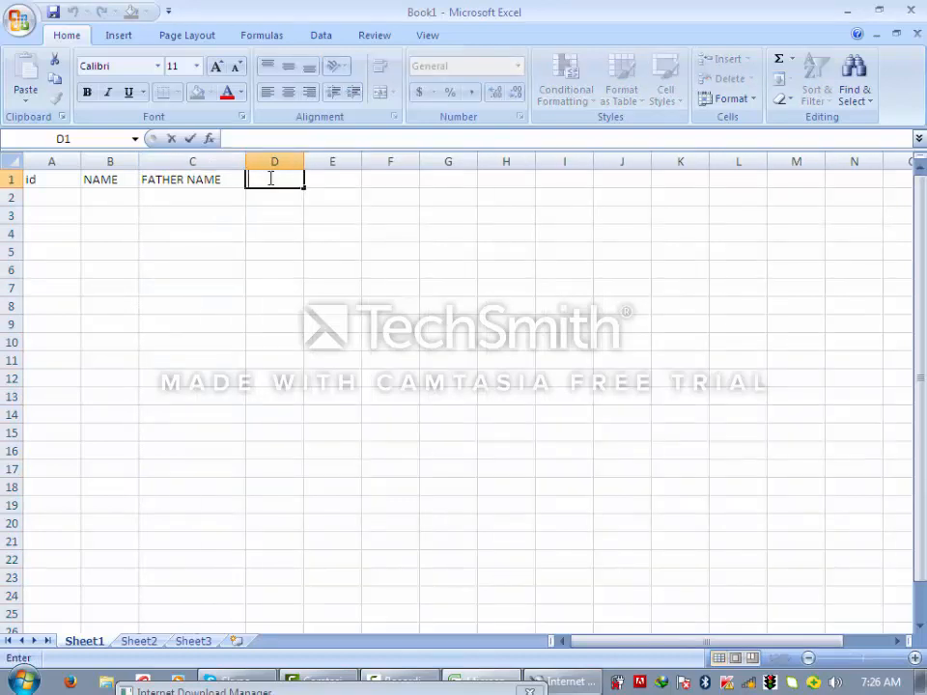
text(SALARY)
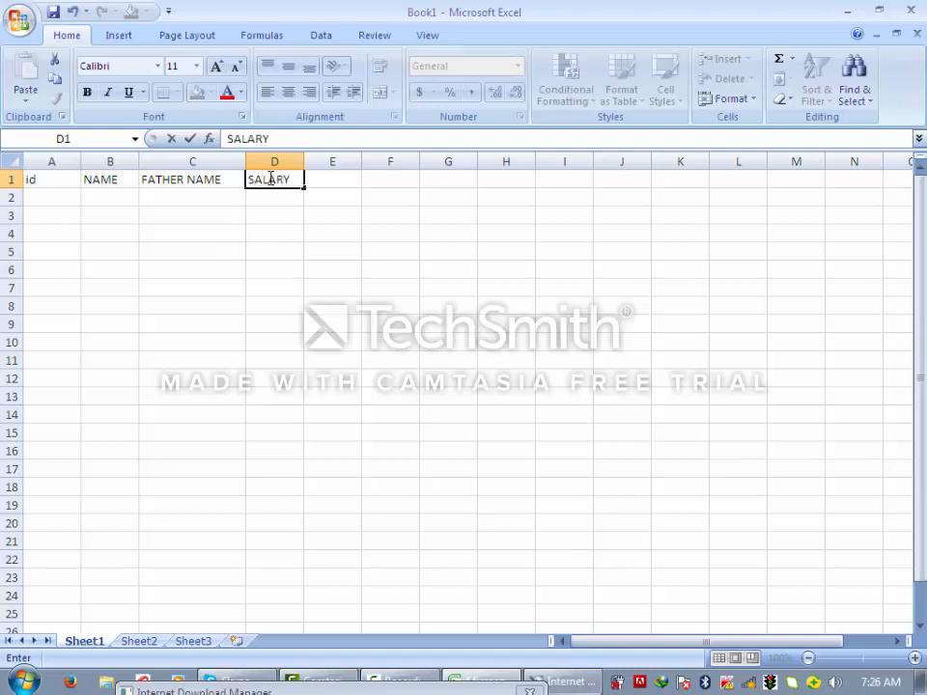
click(315, 219)
Fill the id column in A2:A6 with 101, 102, 103, 104 and 105
click(42, 198)
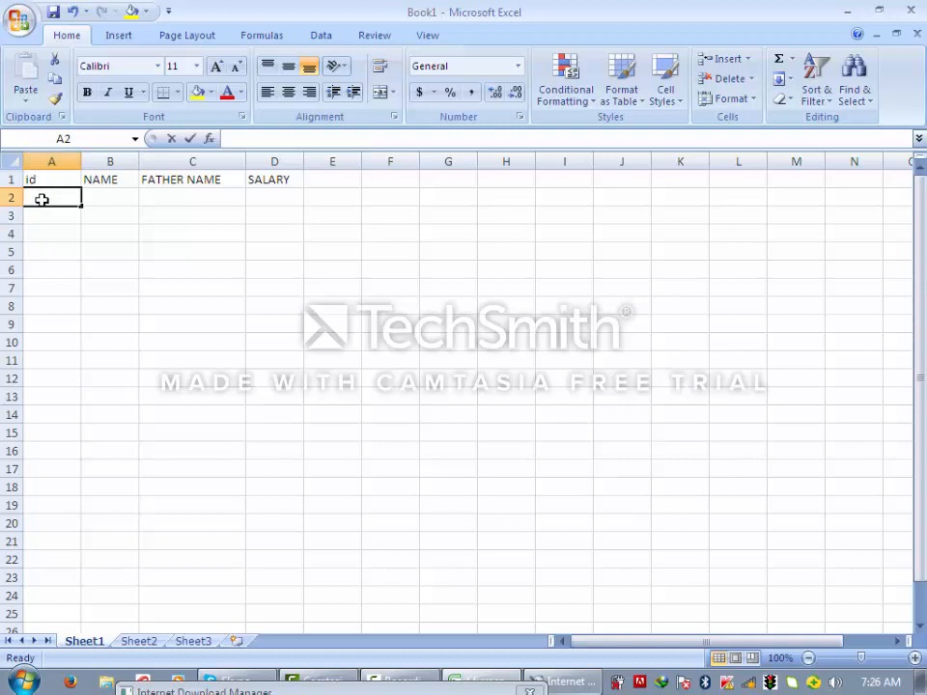
text(101)
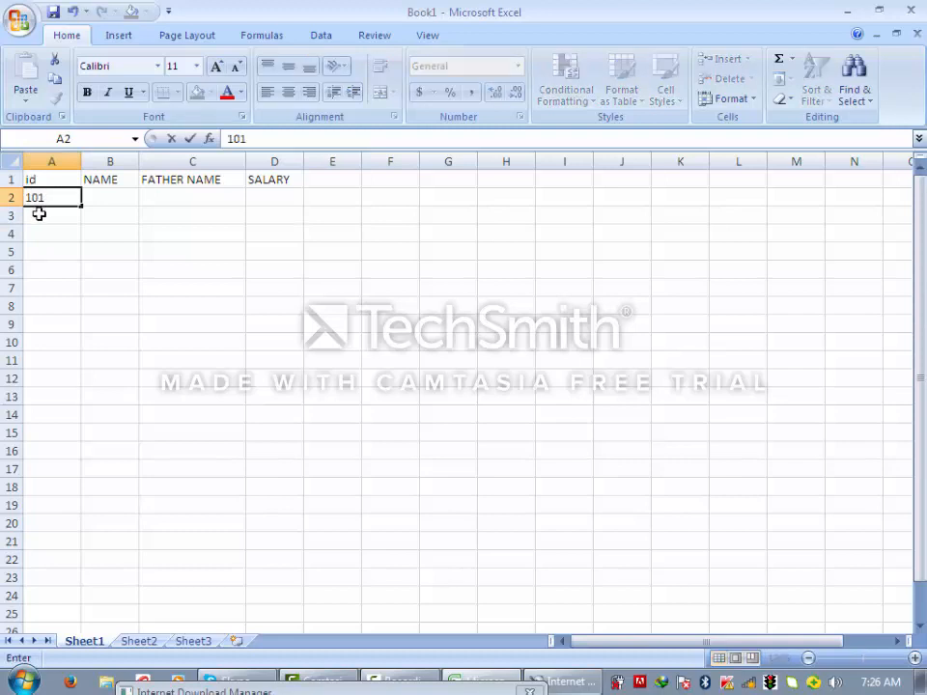
click(37, 215)
text(102)
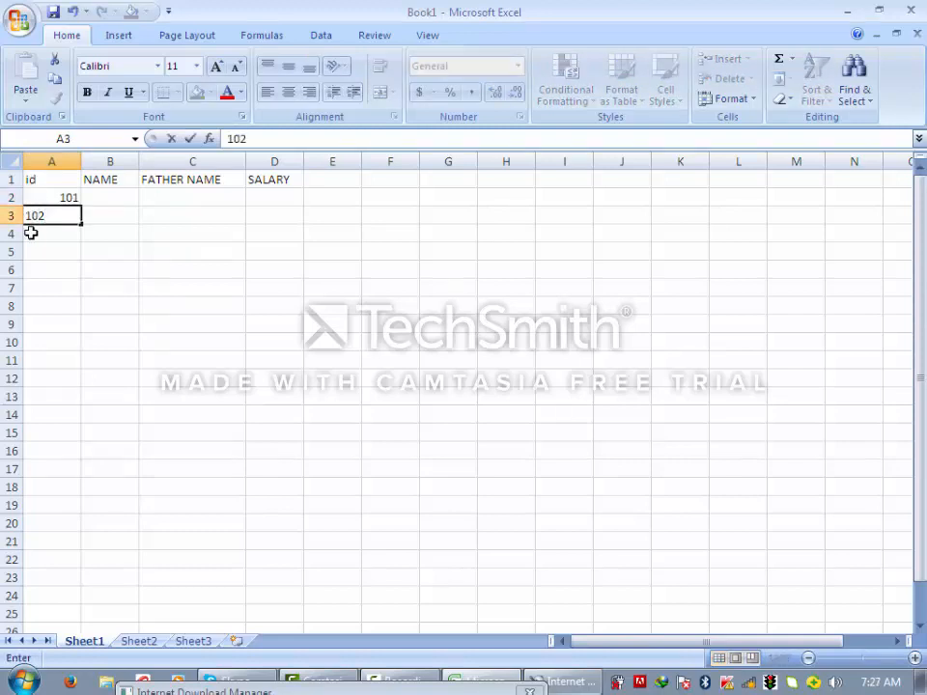
click(31, 232)
text(103)
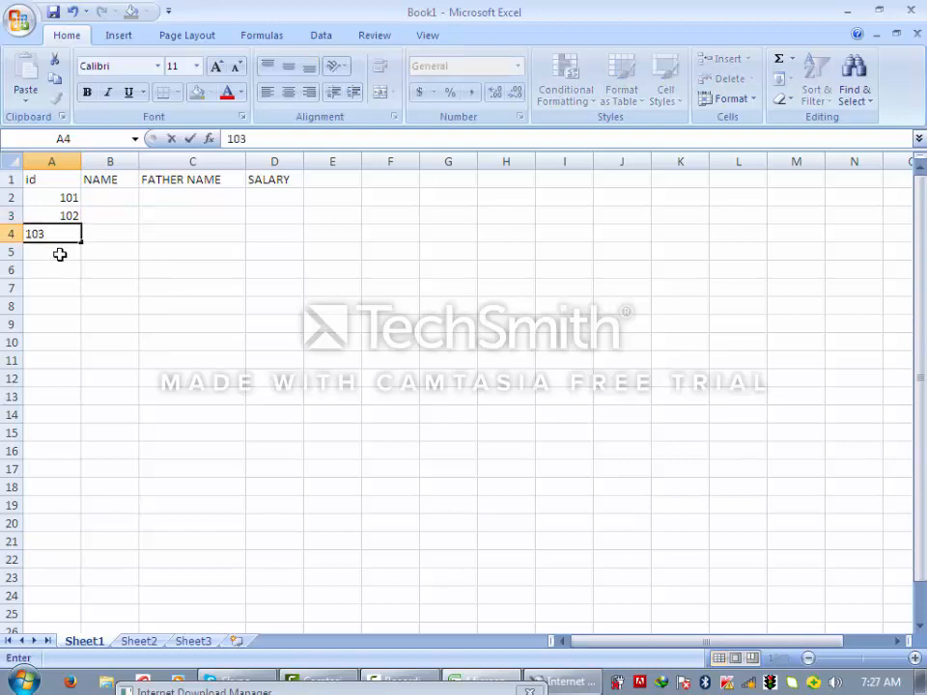
click(62, 251)
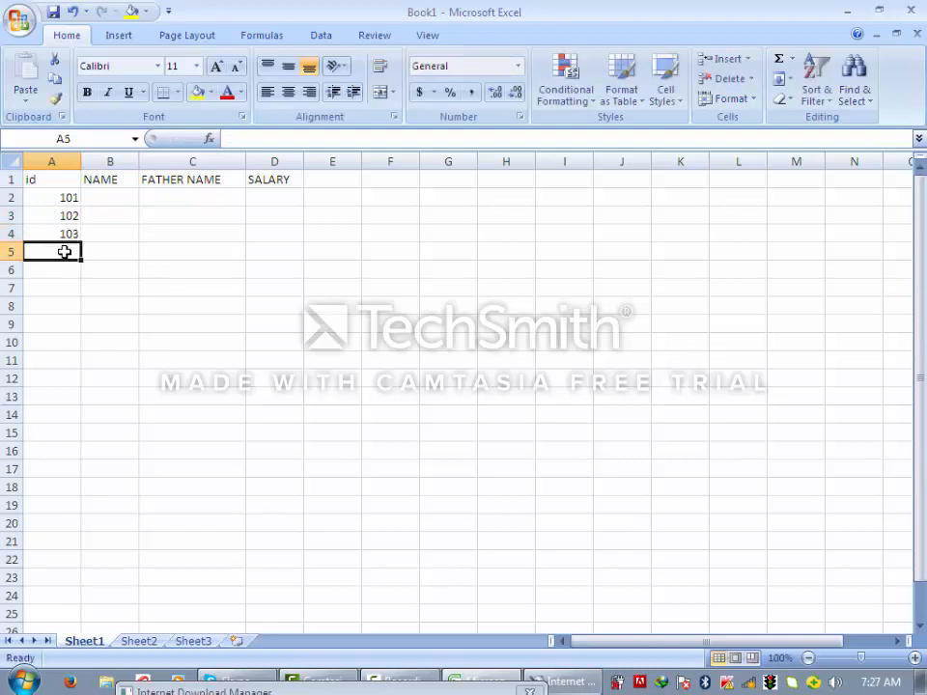
text(104)
click(62, 271)
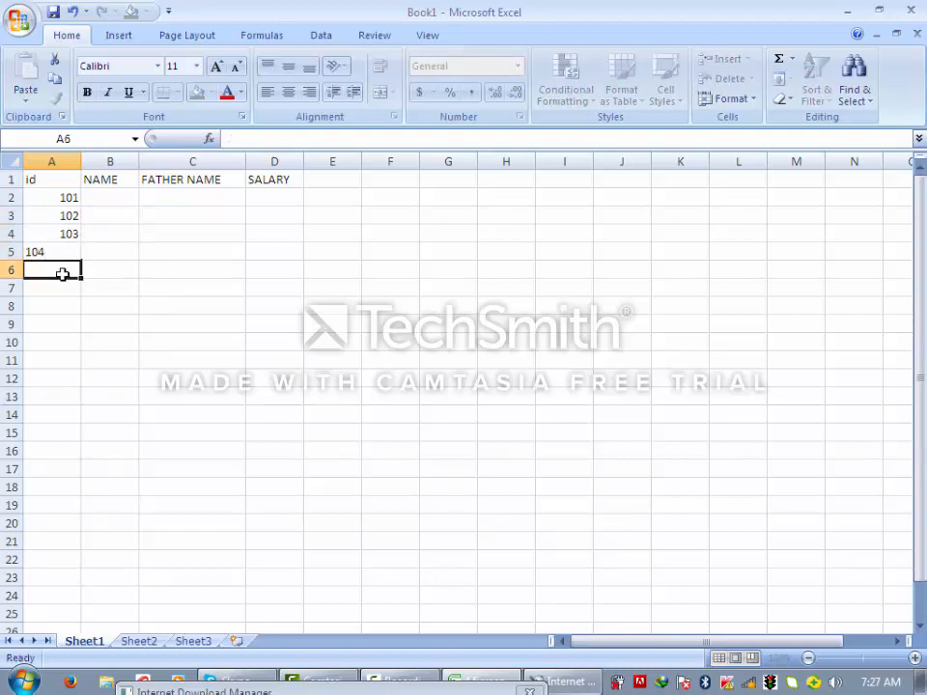
text(105)
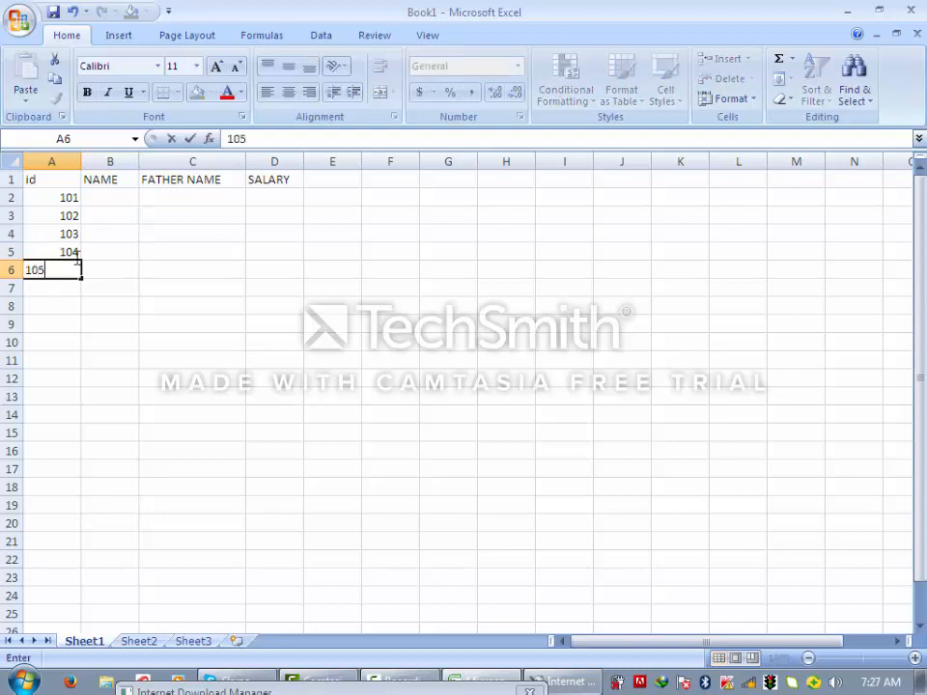
Fill the NAME column in B2:B6 with AB, AC, AD, AN and AG
click(125, 197)
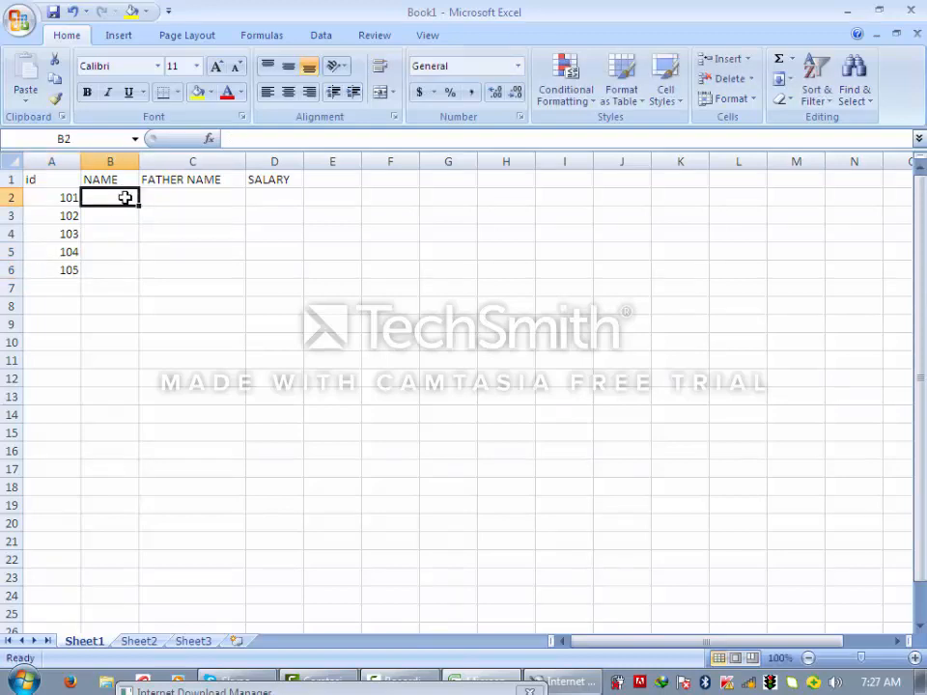
text(AB)
click(127, 216)
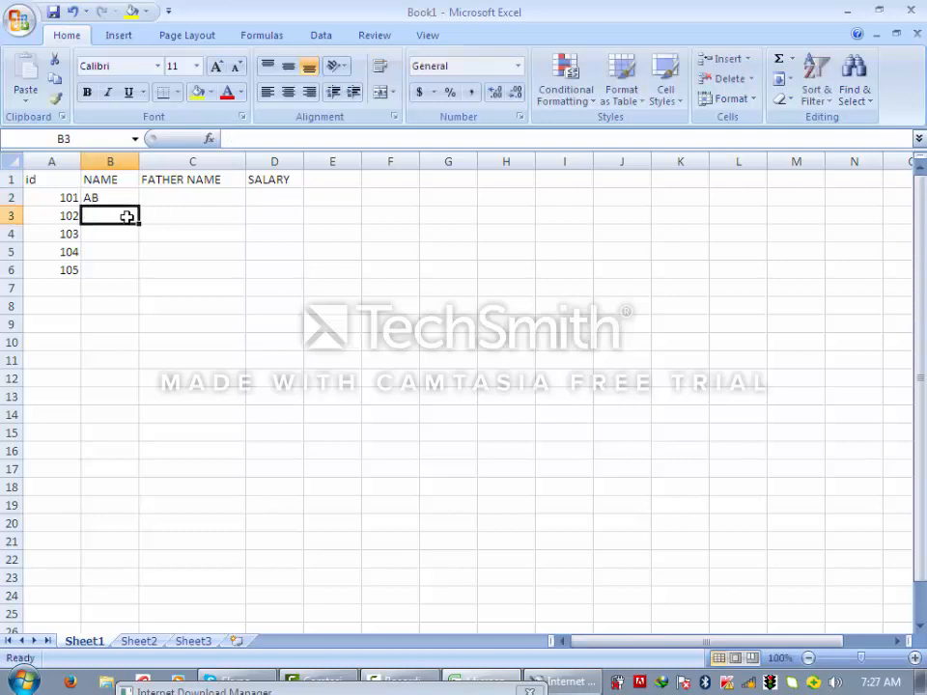
text(AC)
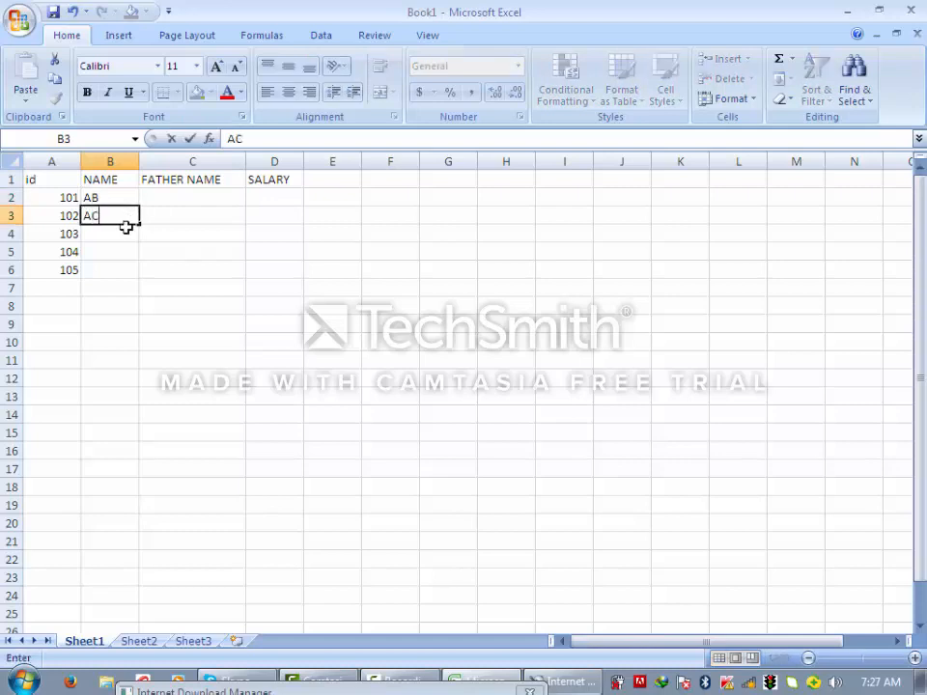
click(126, 232)
text(AD)
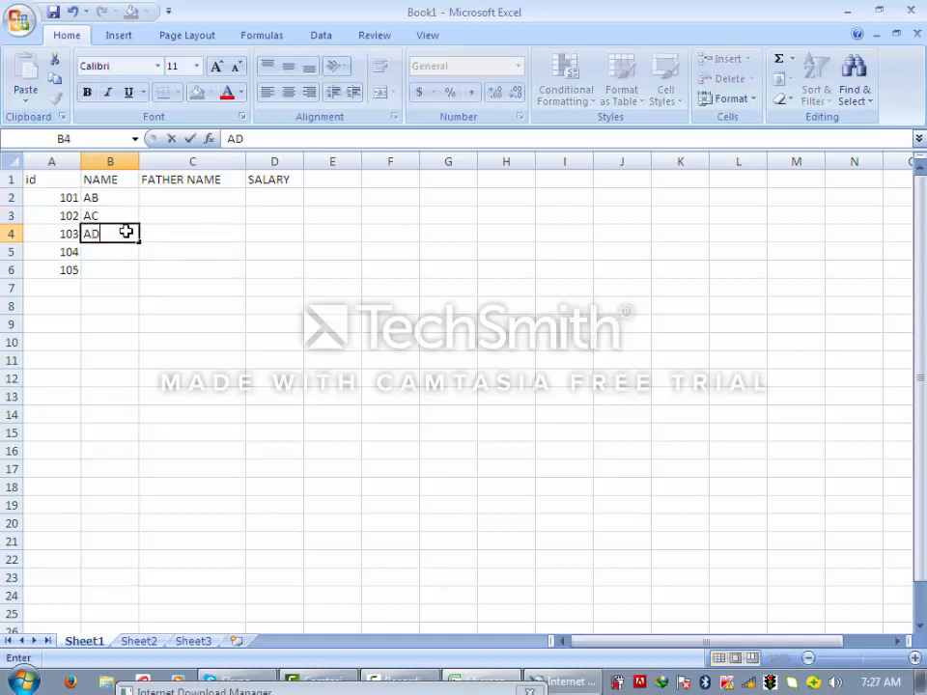
click(129, 249)
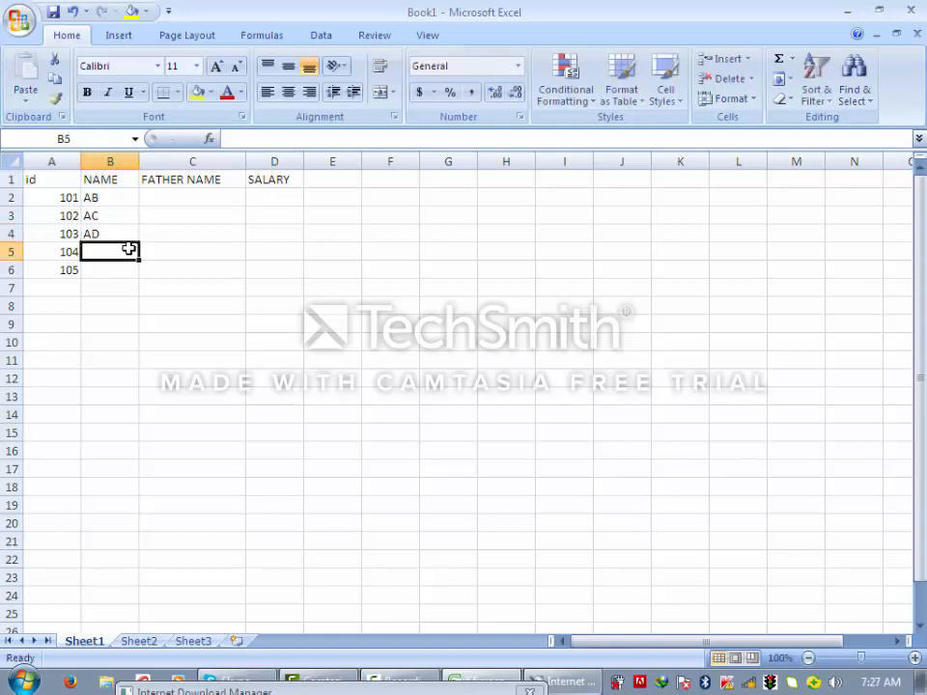
text(AN)
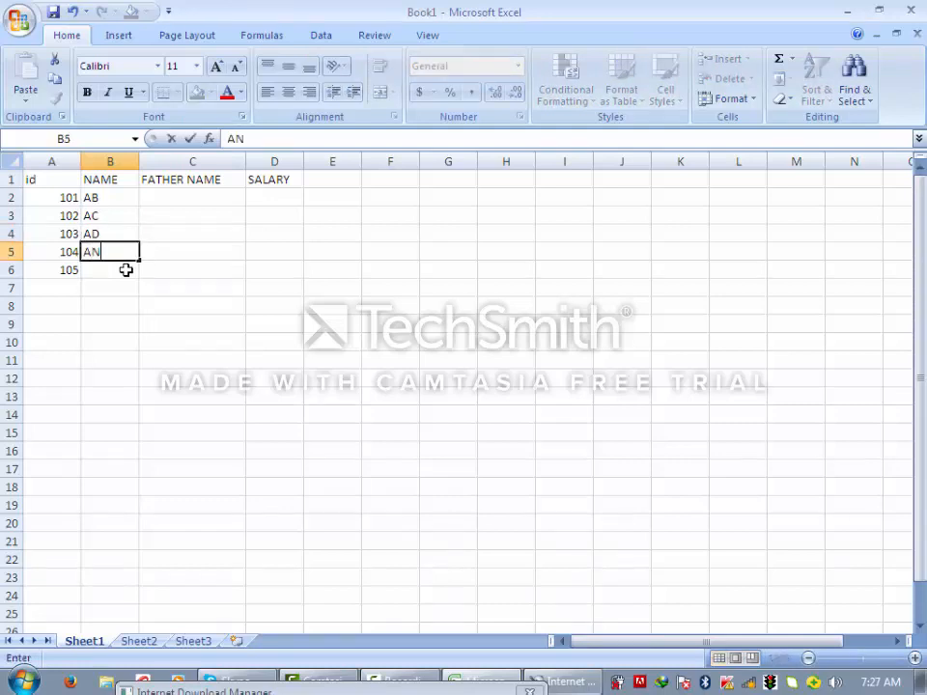
click(125, 269)
text(AG)
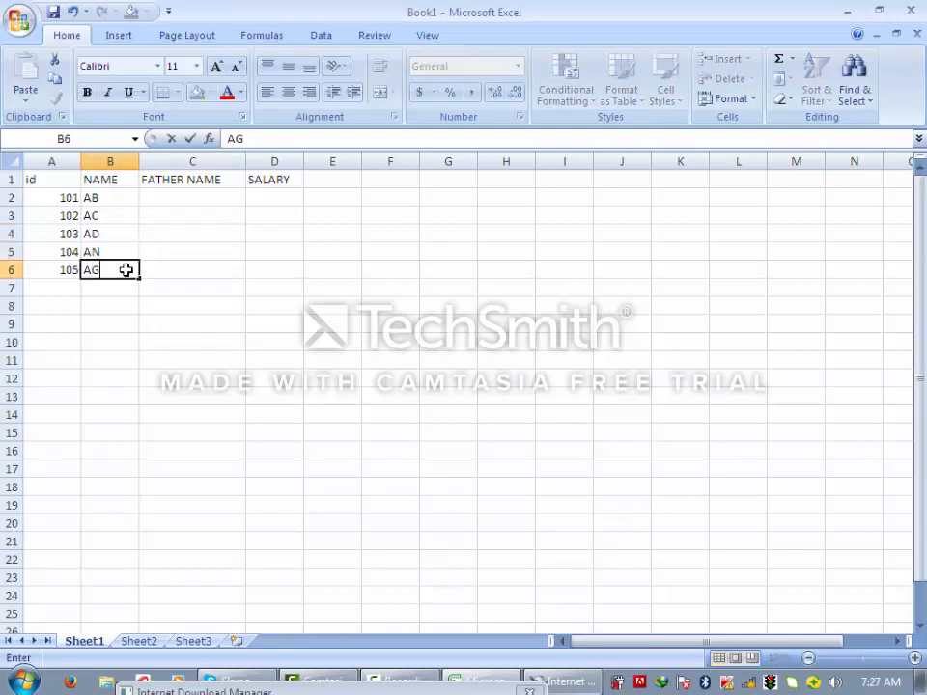
Fill the FATHER NAME column in C2:C6 with ABC, ABD, AMN, ADC and QLI
click(190, 200)
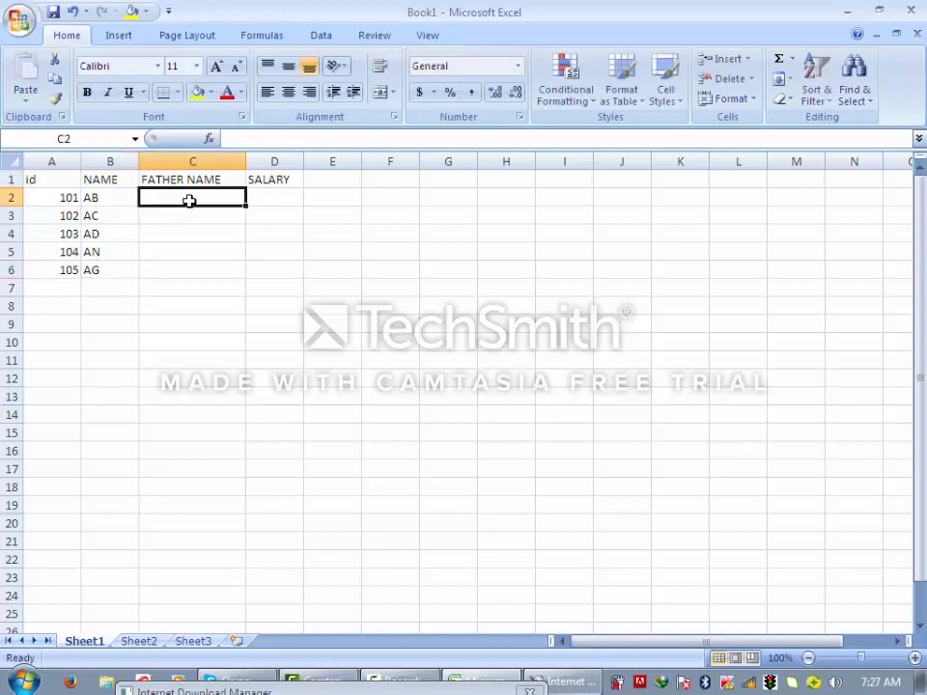
text(ABC)
click(187, 215)
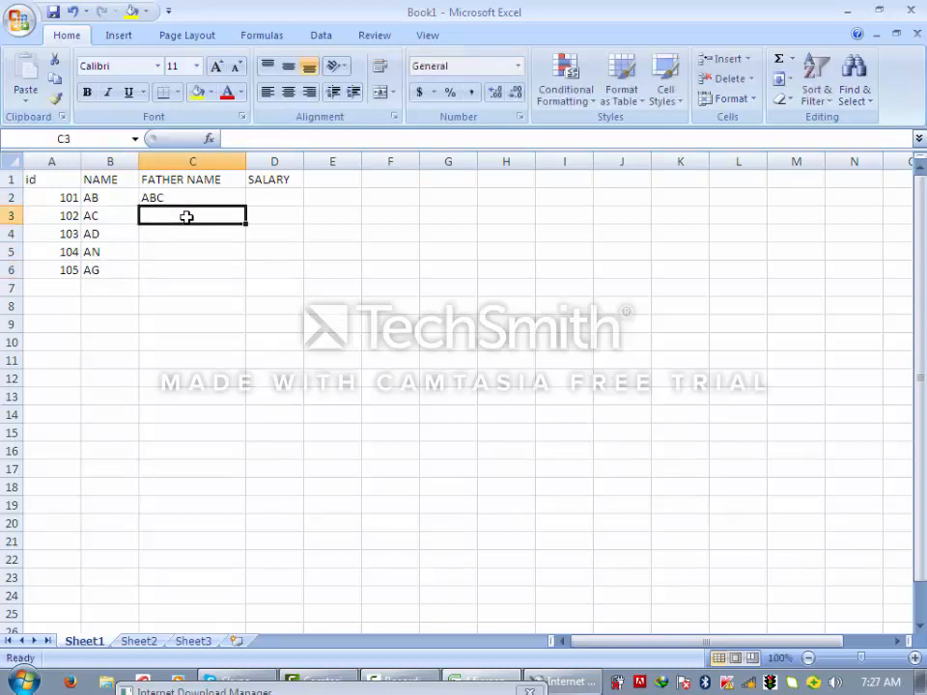
text(ABD)
click(193, 234)
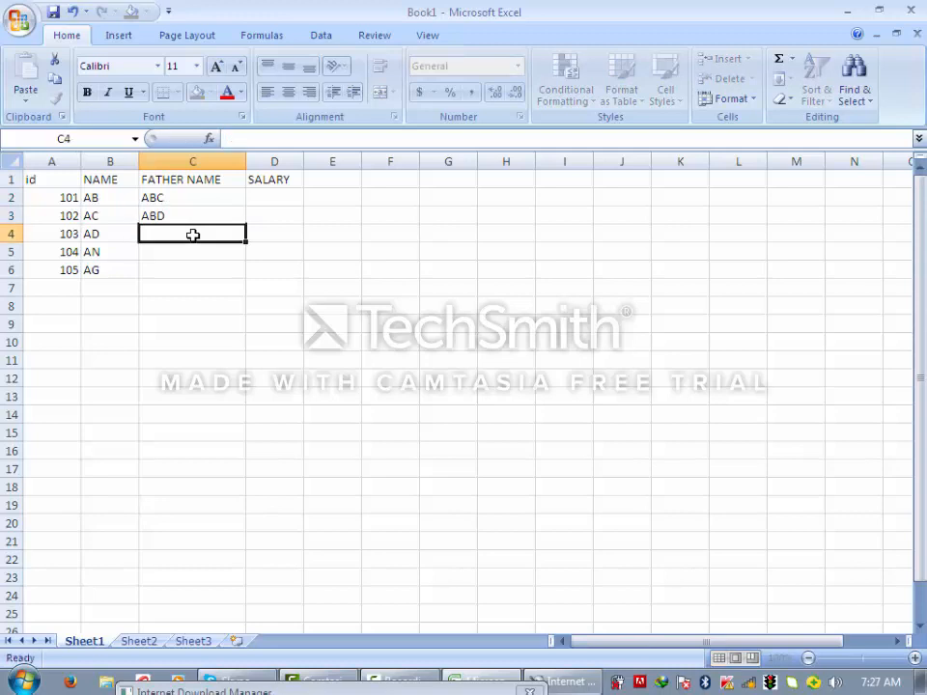
text(AMN)
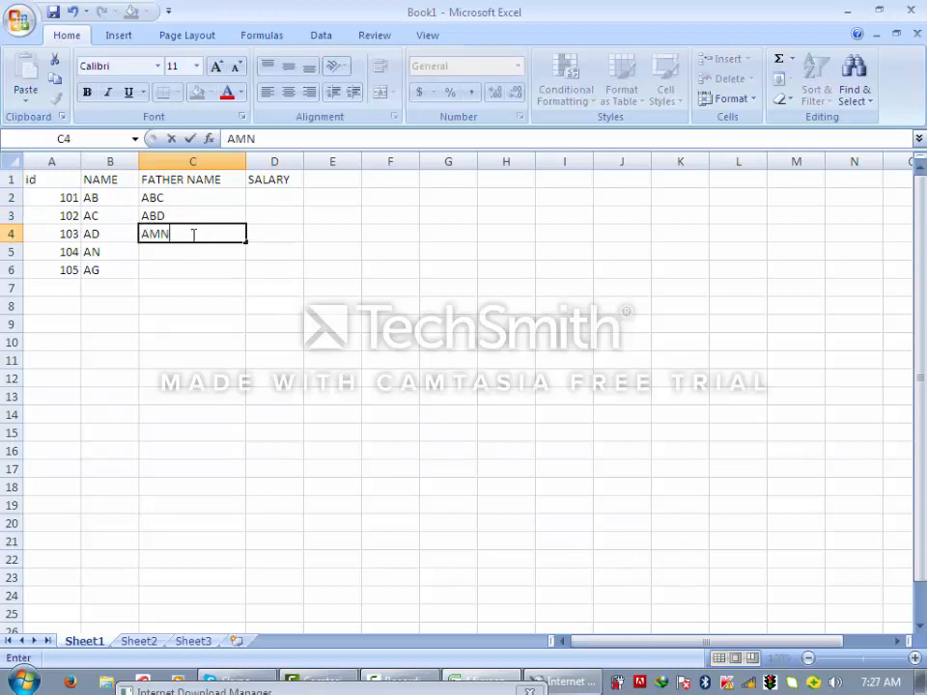
click(185, 252)
text(ADC)
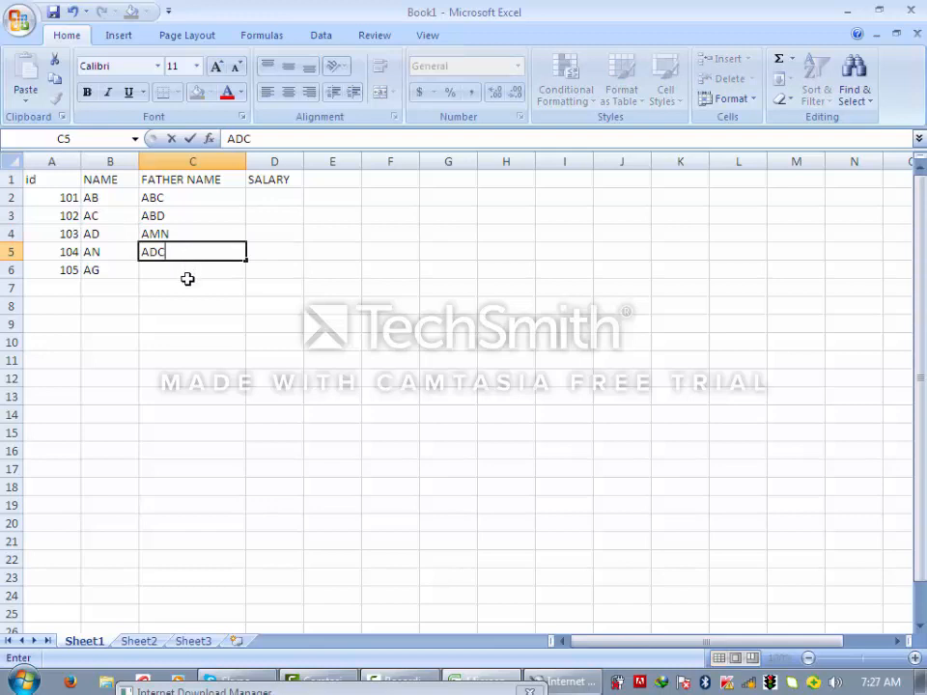
click(188, 271)
text(QLI)
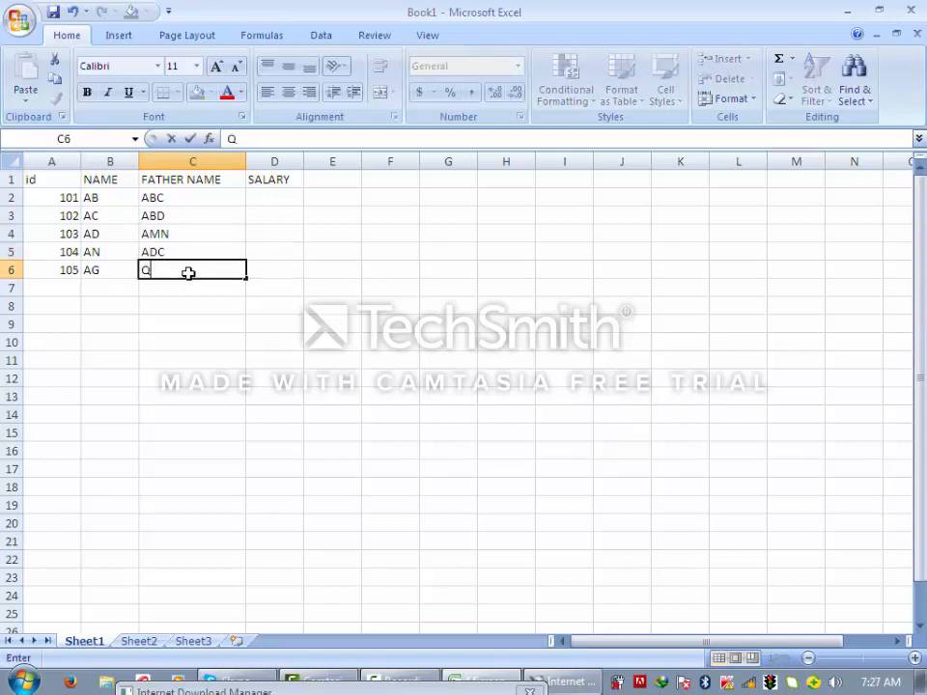
Fill the SALARY column in D2:D6 with 2000, 5000, 3000, 1000 and 4000
click(271, 198)
text(2000)
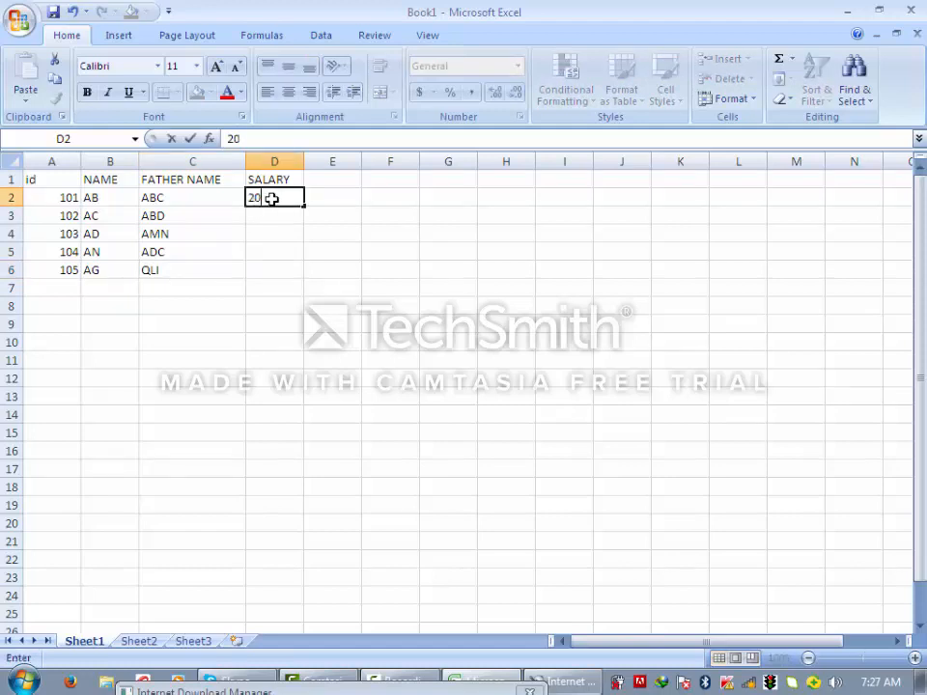
click(271, 215)
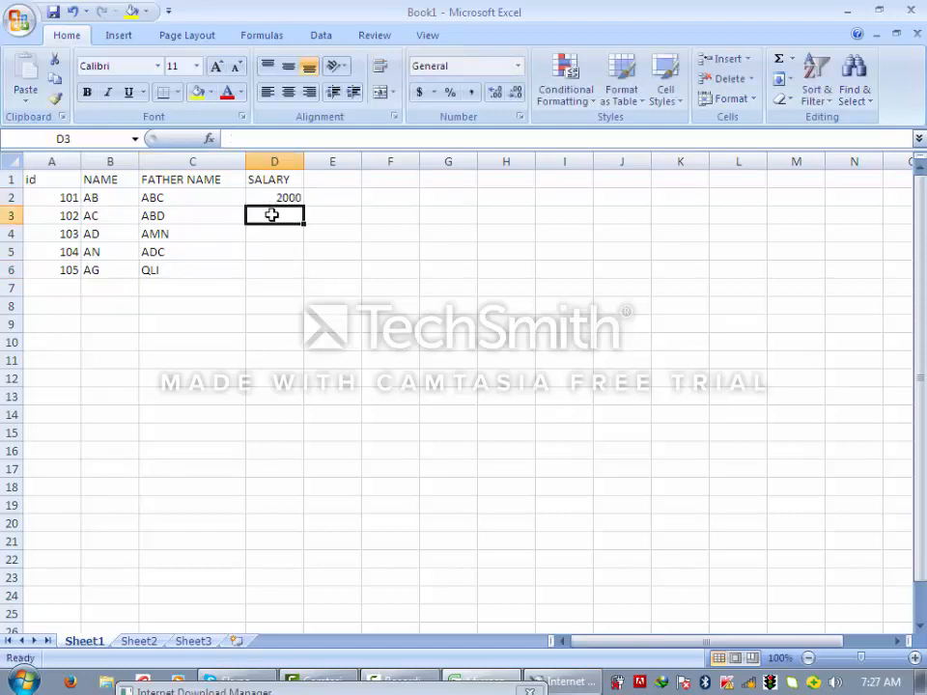
text(5000)
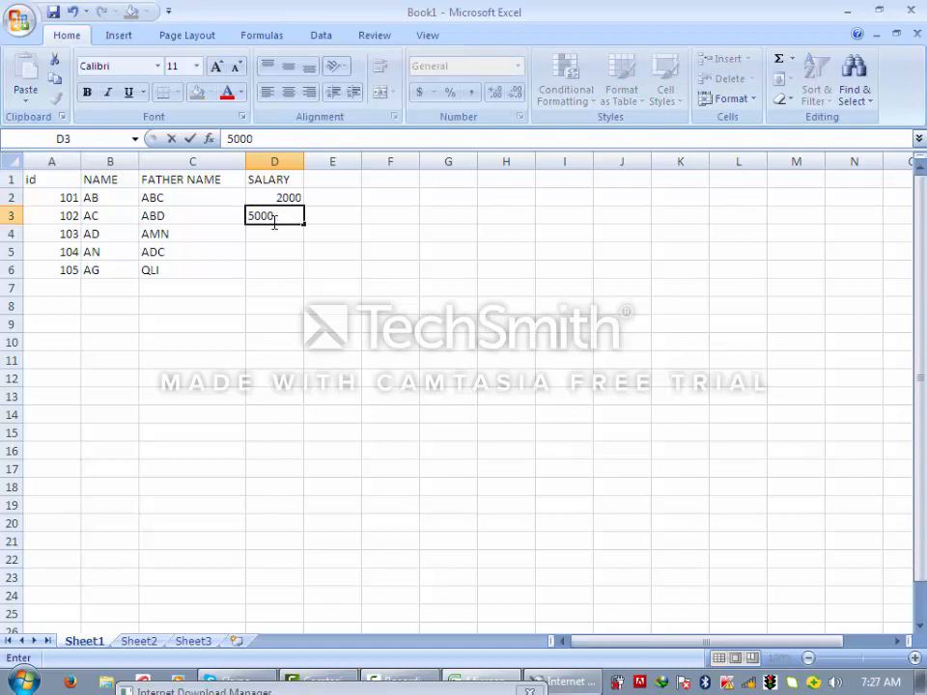
click(274, 234)
text(3000)
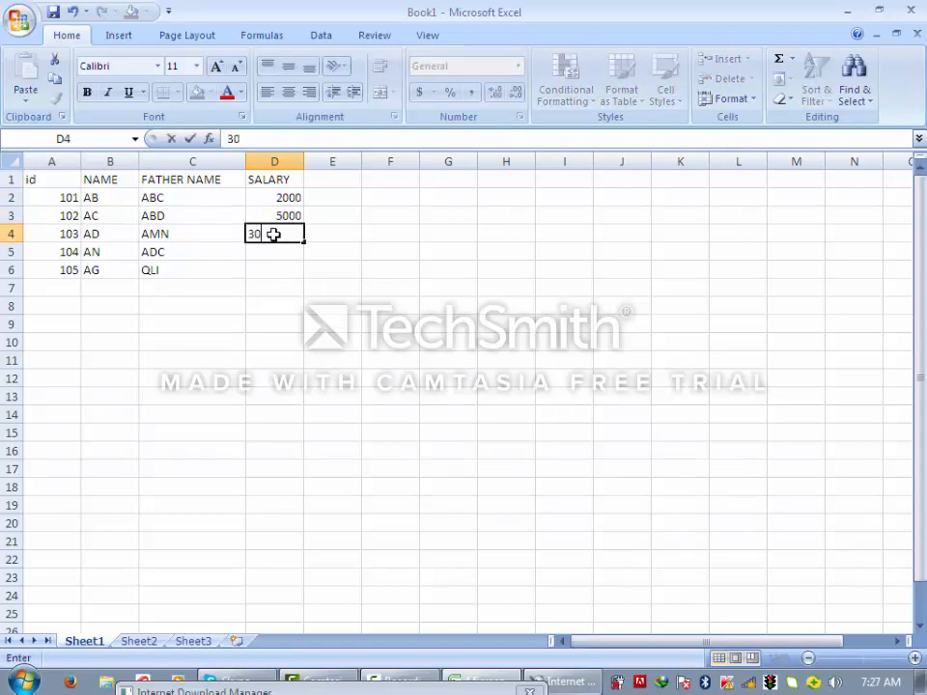
click(291, 250)
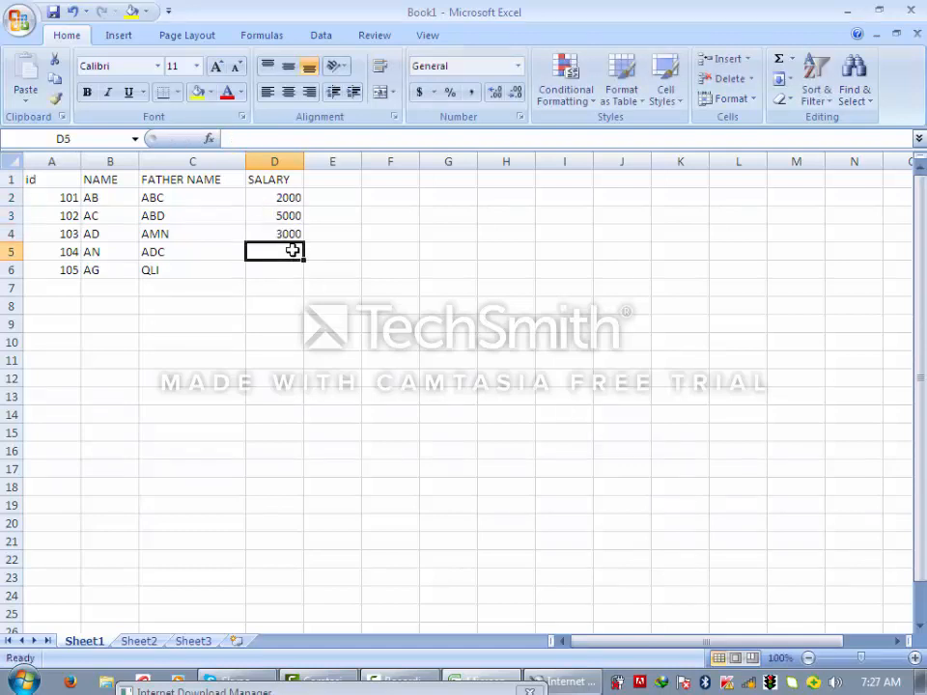
text(1000)
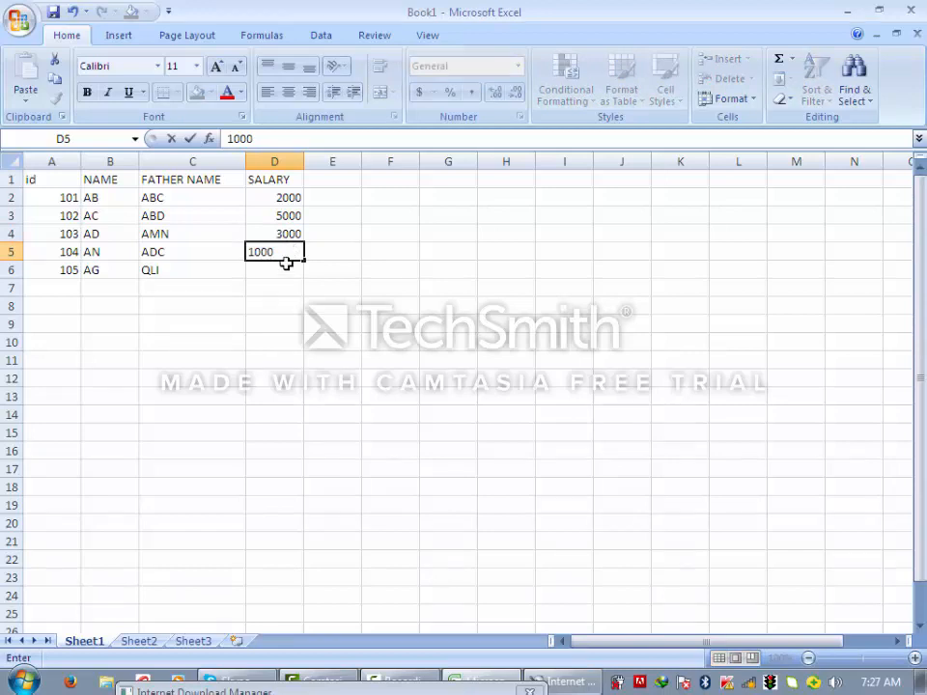
click(286, 270)
text(4000)
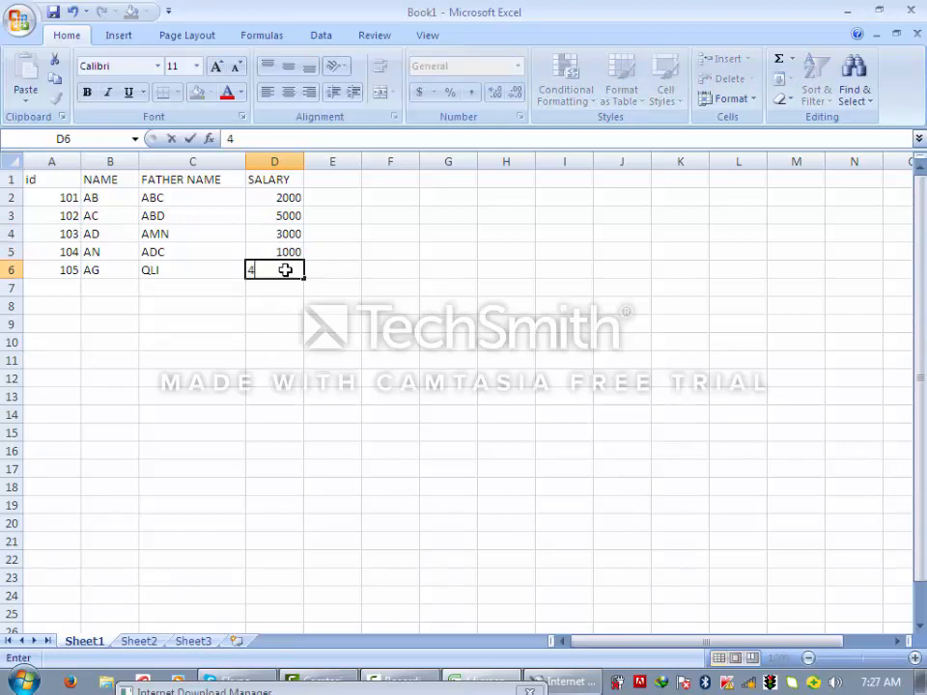
click(405, 269)
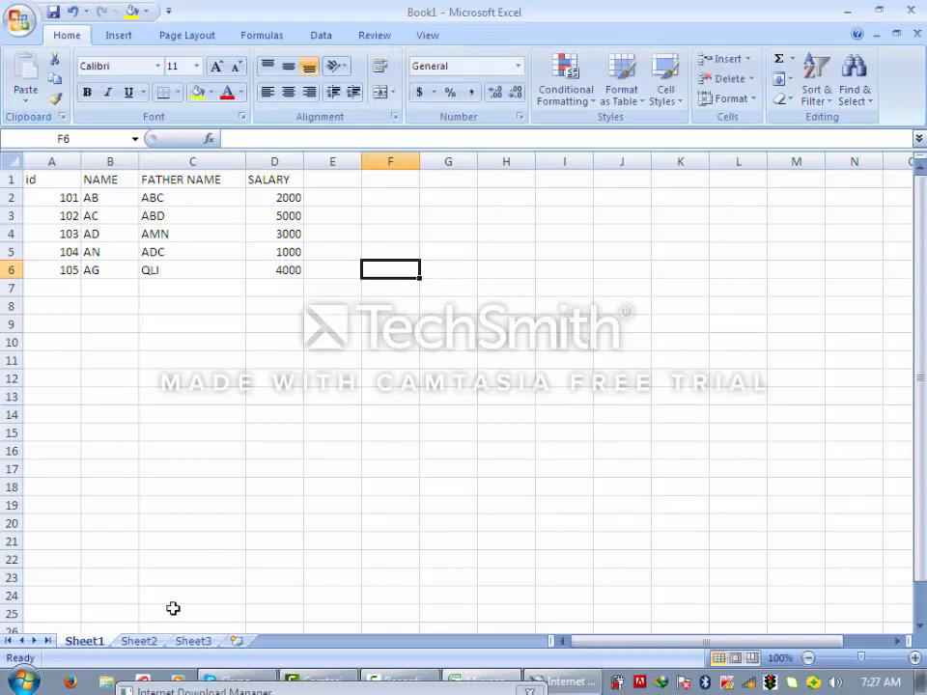
Start a VLOOKUP formula in cell B3 of Sheet2 with A3 as the lookup value
click(137, 641)
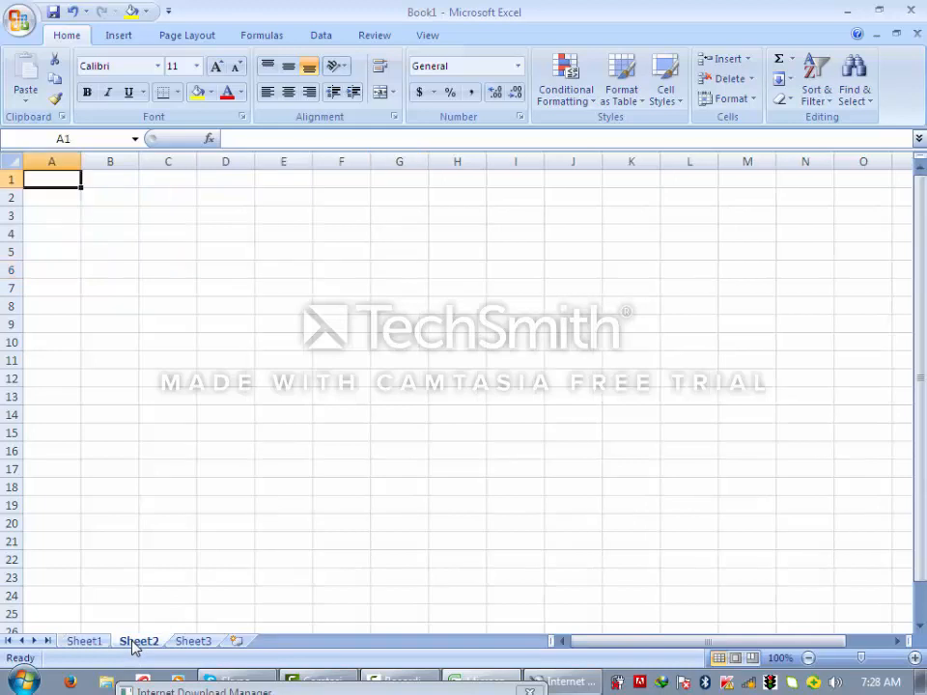
click(95, 642)
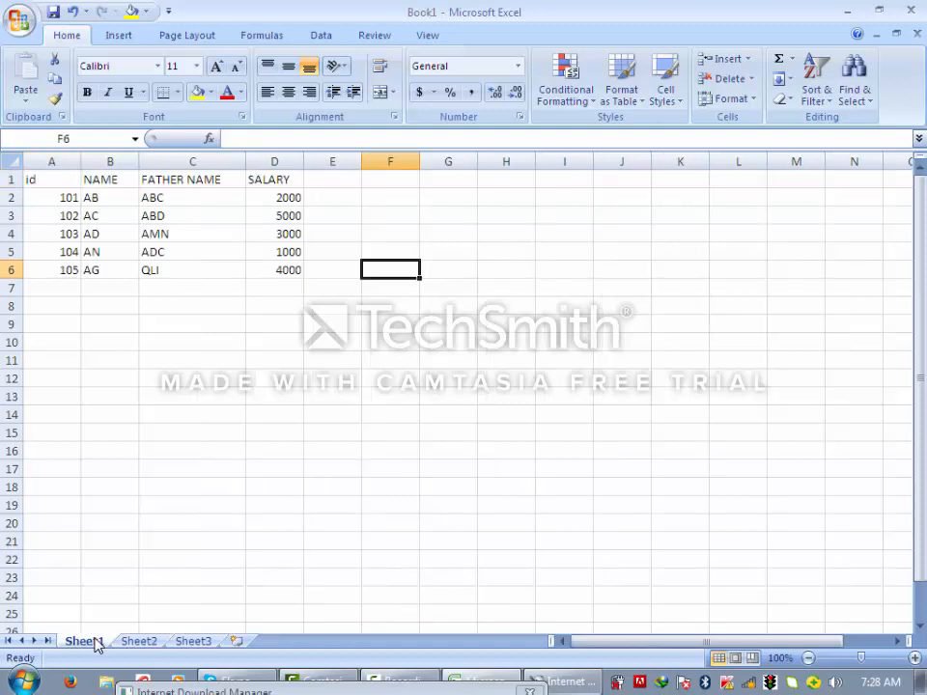
click(130, 641)
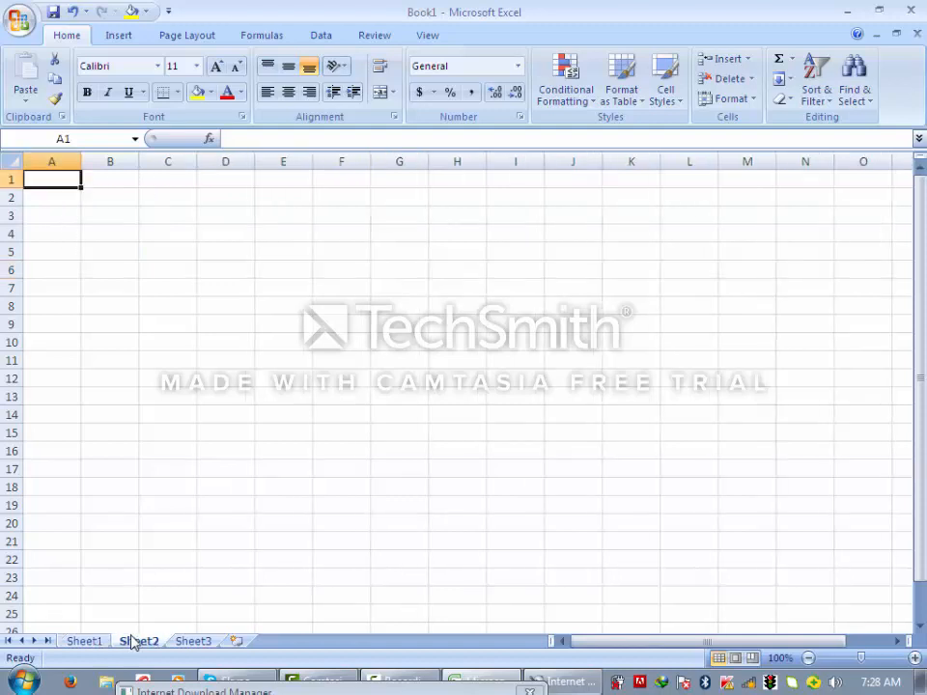
click(112, 213)
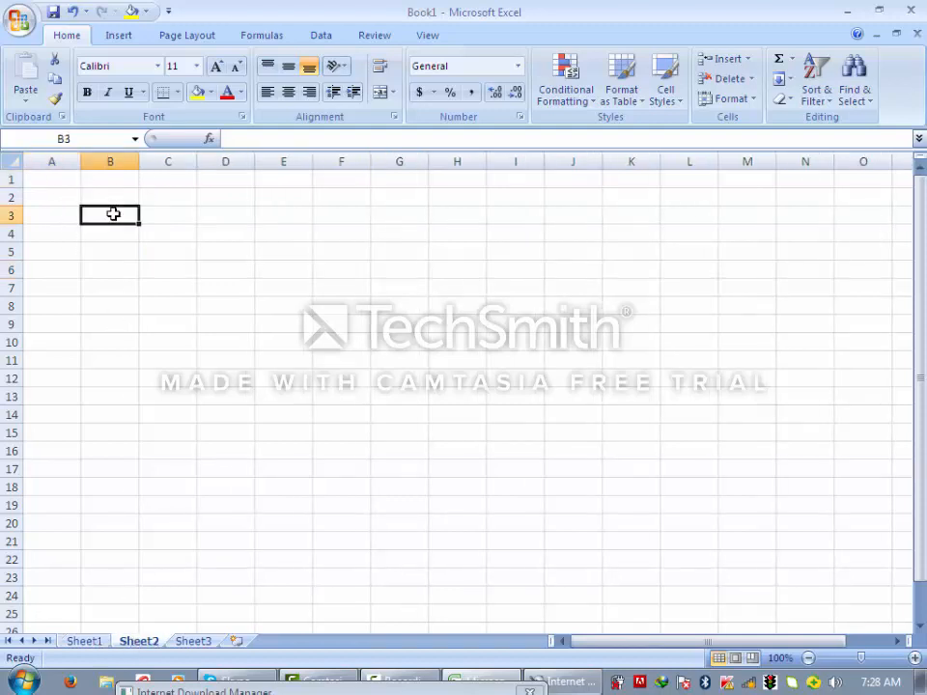
double_click(113, 213)
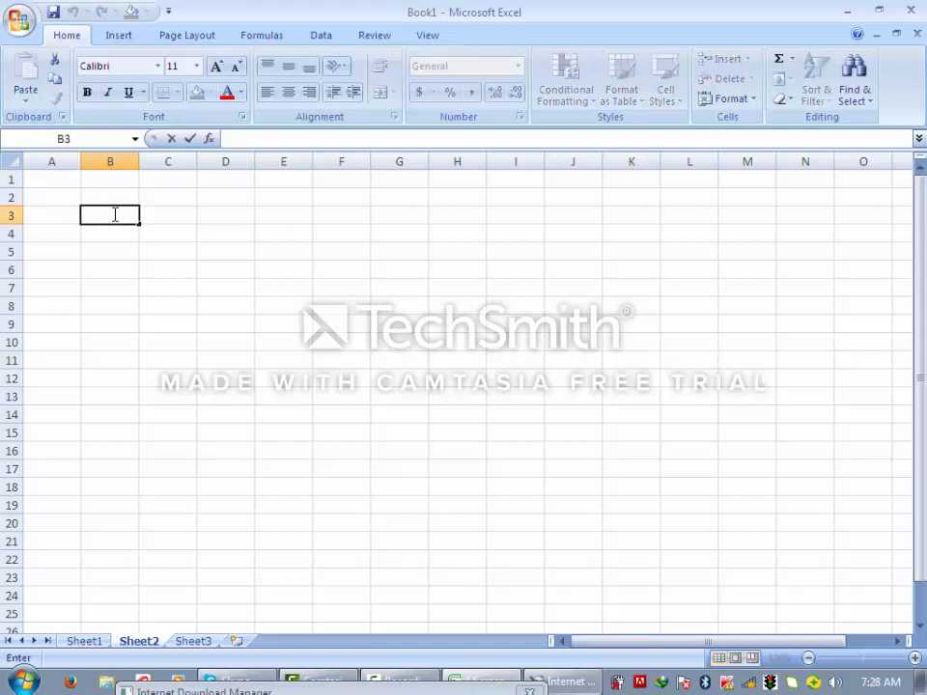
text(=)
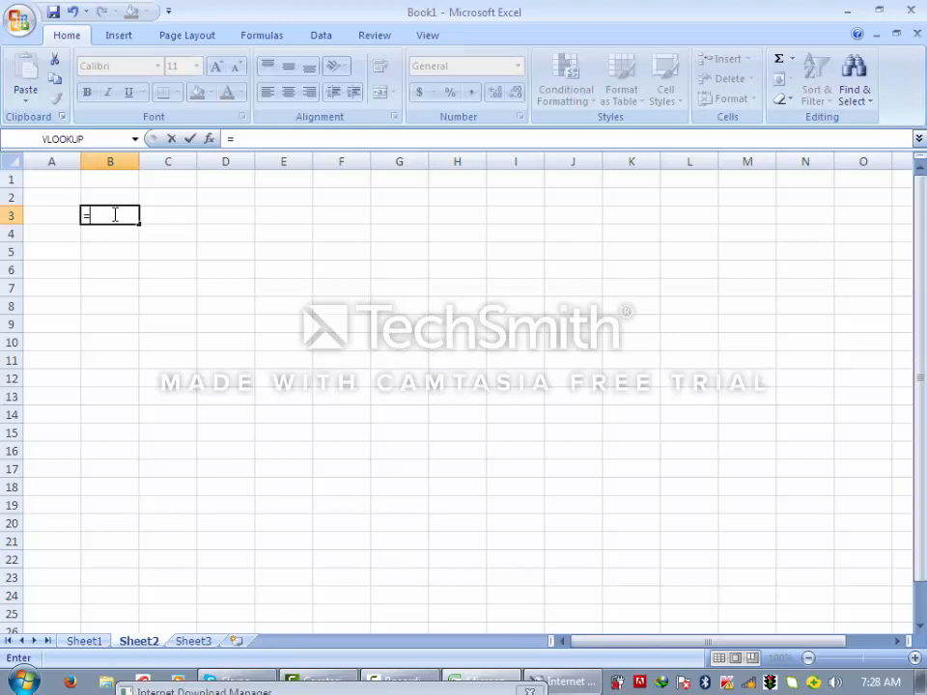
text(VLOOKUP)
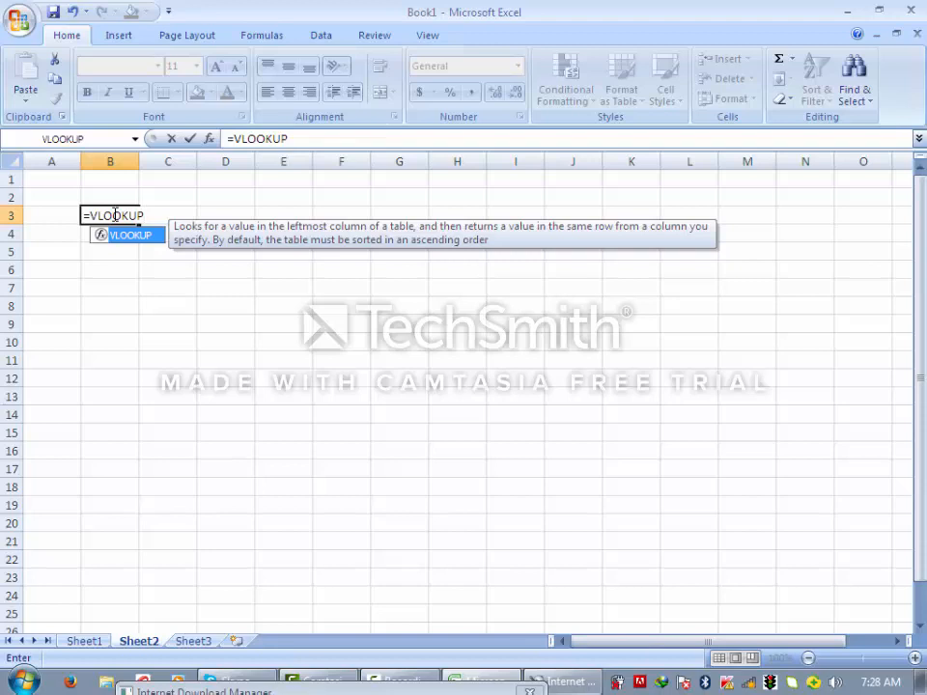
text(()
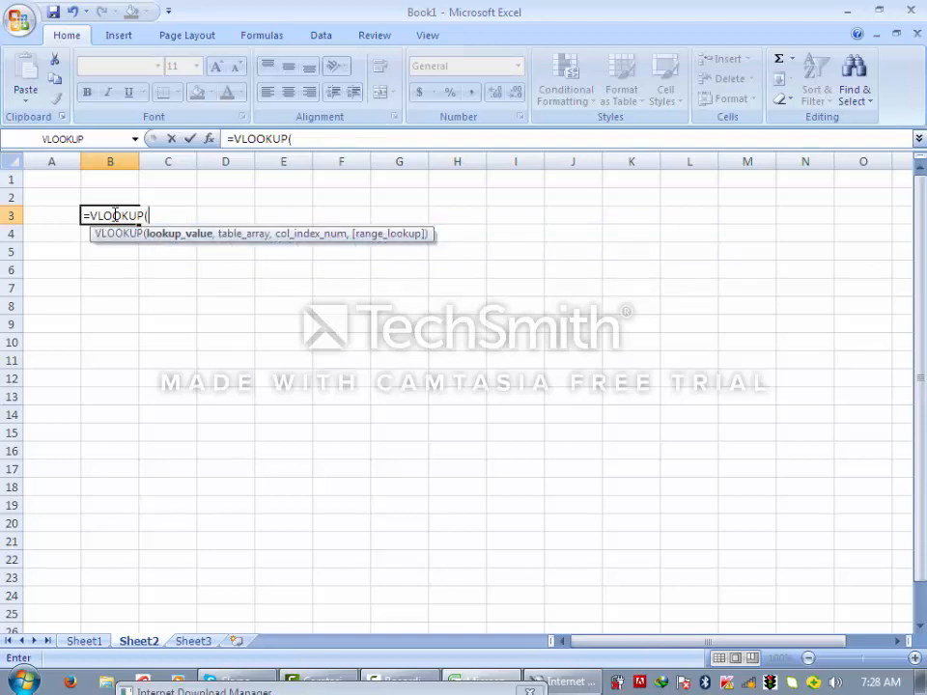
click(59, 215)
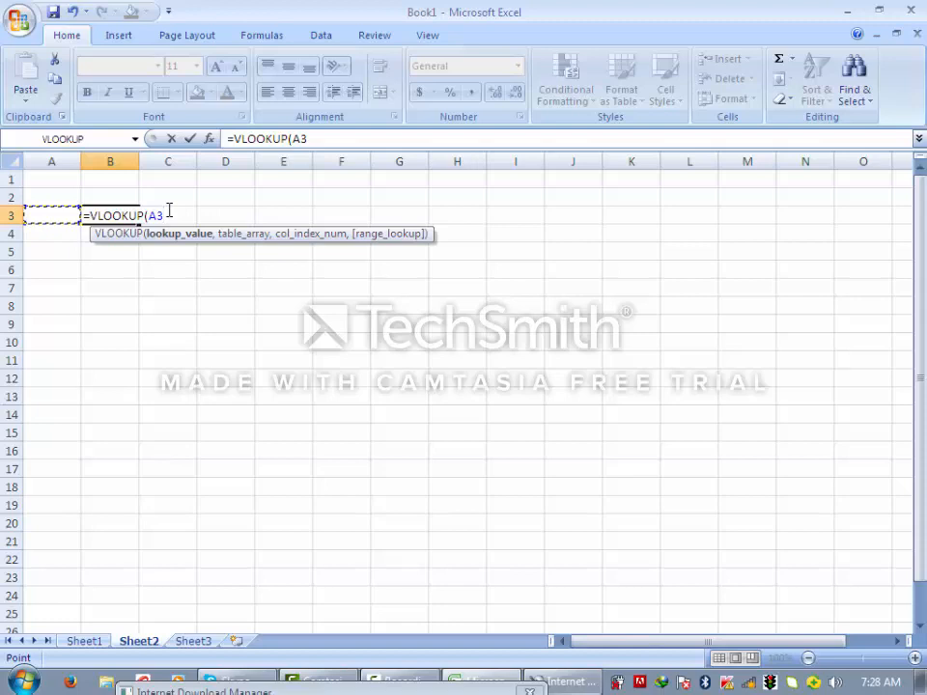
text(,)
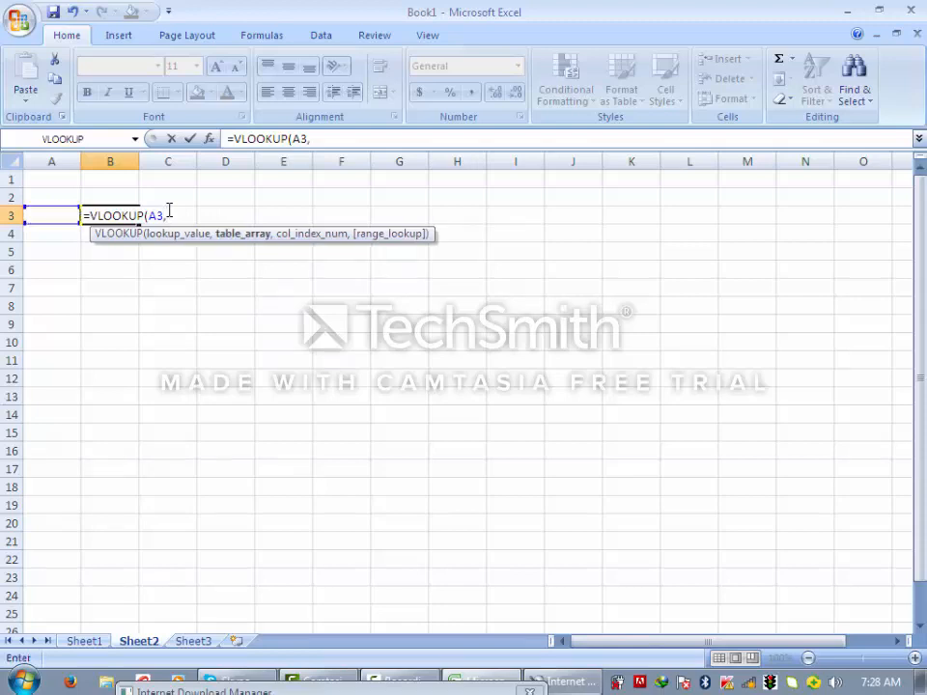
Set the formula's table array to the id and NAME data in Sheet1!A2:B6
click(84, 641)
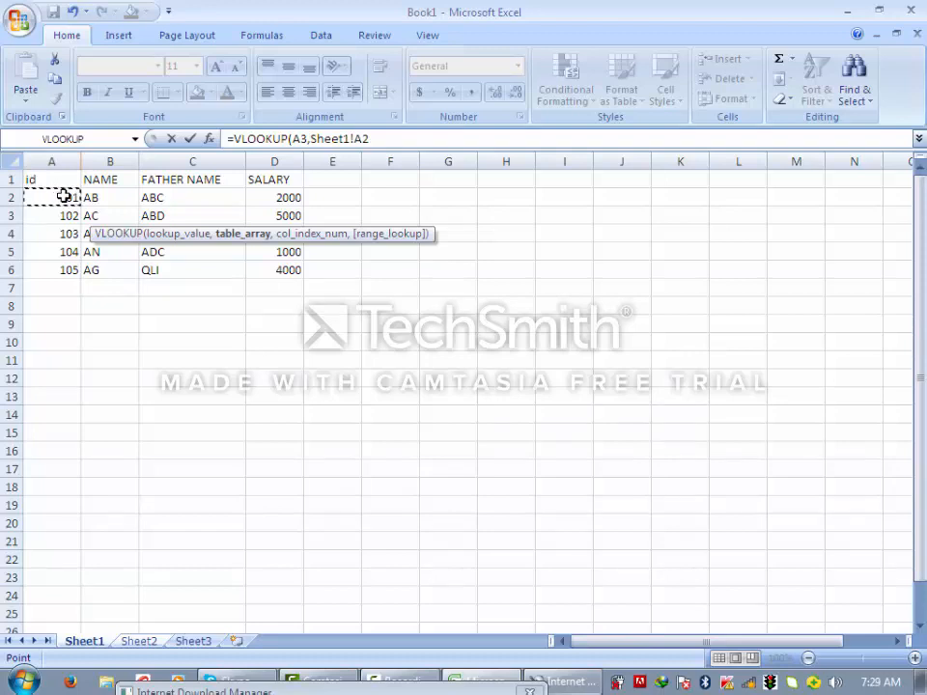
key(shift+Right)
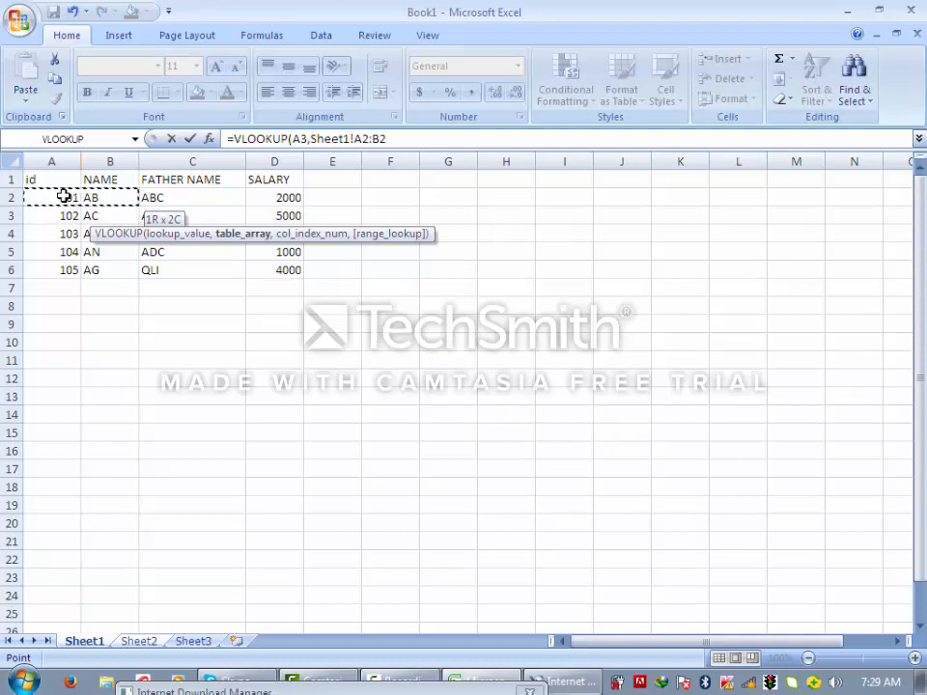
key(shift+Down)
key(shift+Down)
key(shift+Down)
key(shift+Down)
key(shift+Down)
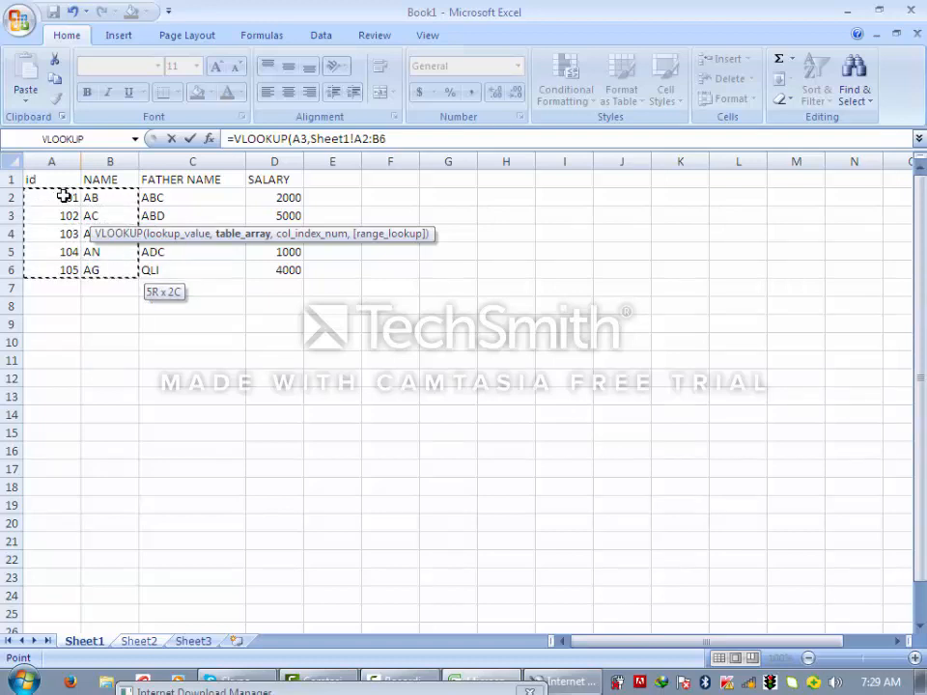
key(shift+Up)
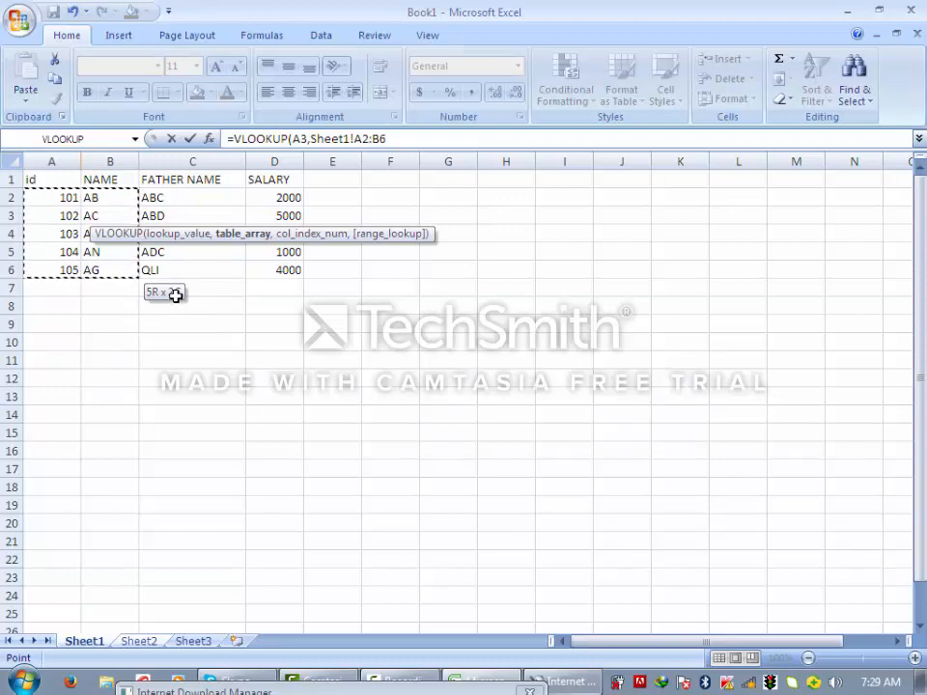
Make the table array's end reference absolute as $B$6 and complete the VLOOKUP with column index 2 and range lookup 0
click(391, 140)
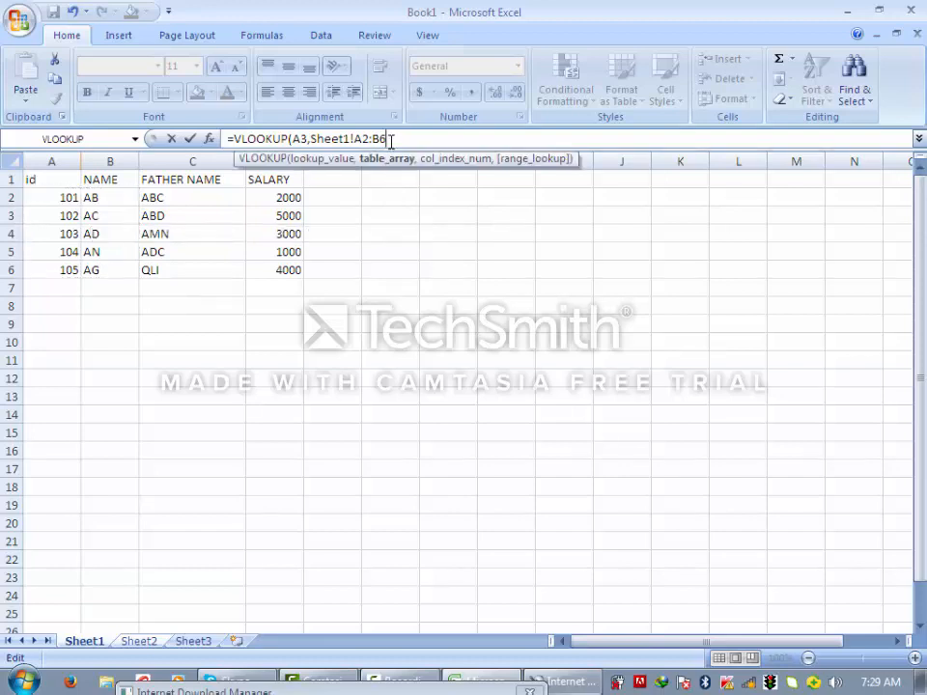
key(F4)
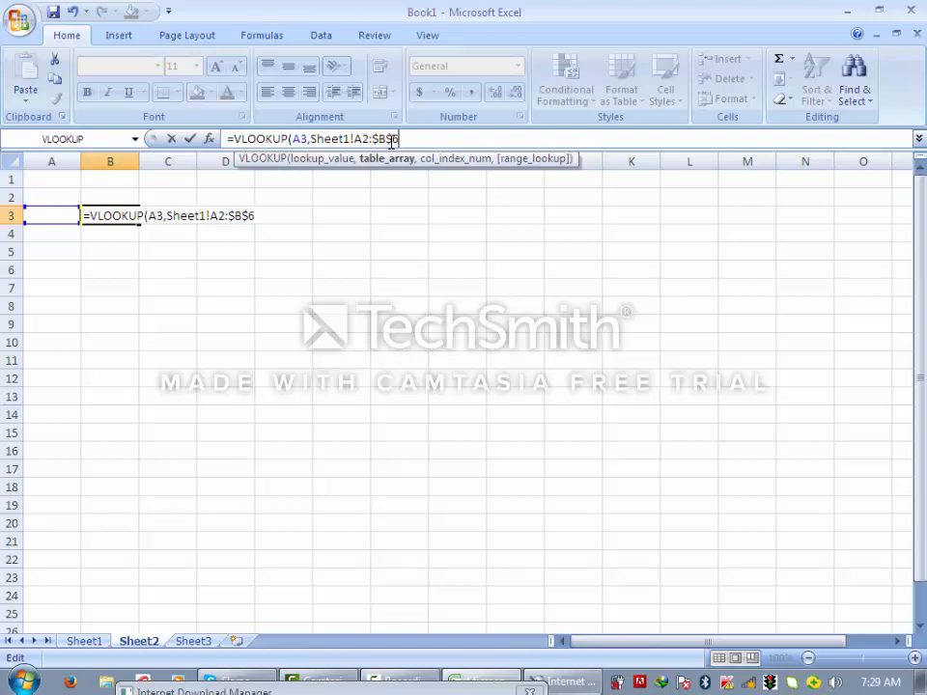
text(,2)
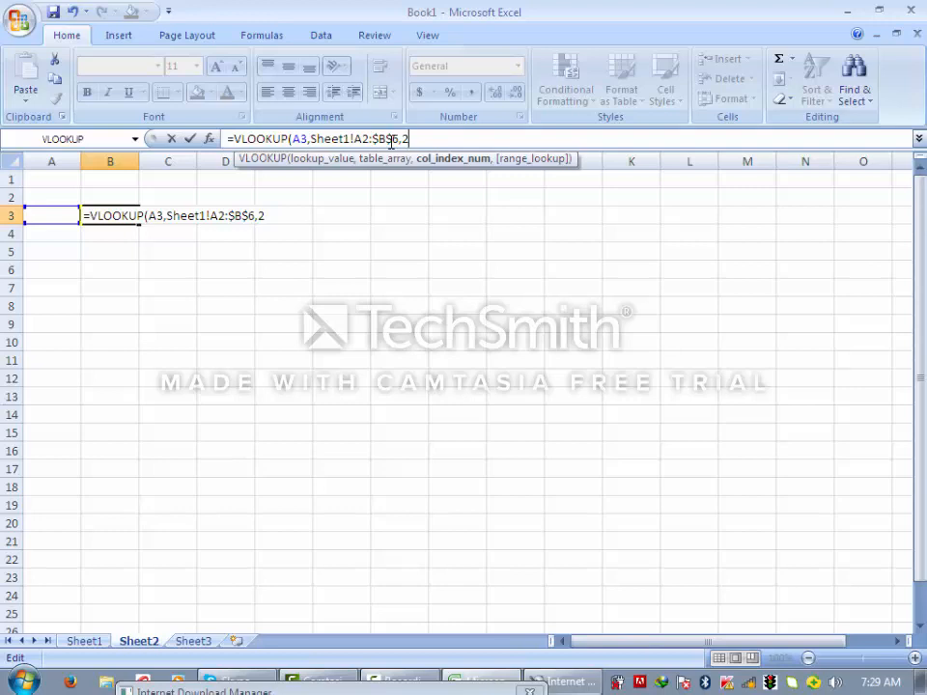
text(0)
key(BackSpace)
text(,)
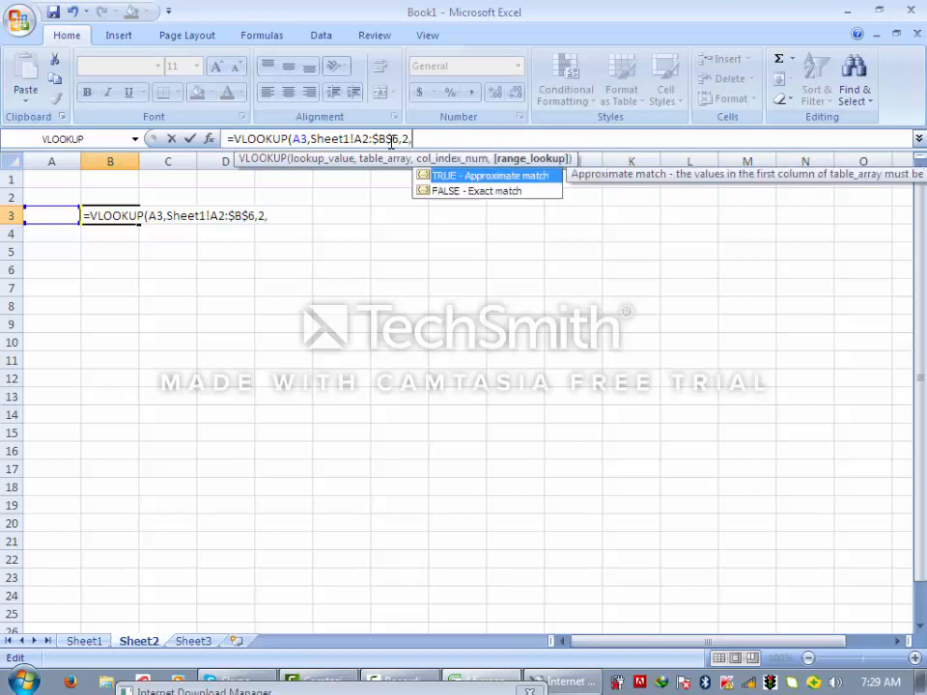
text(0))
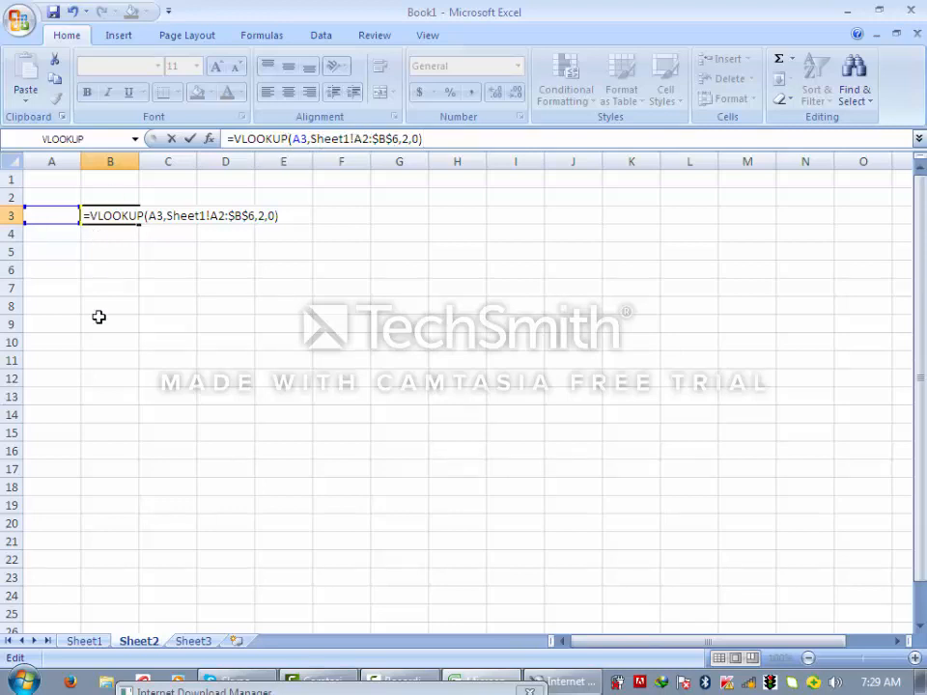
click(84, 641)
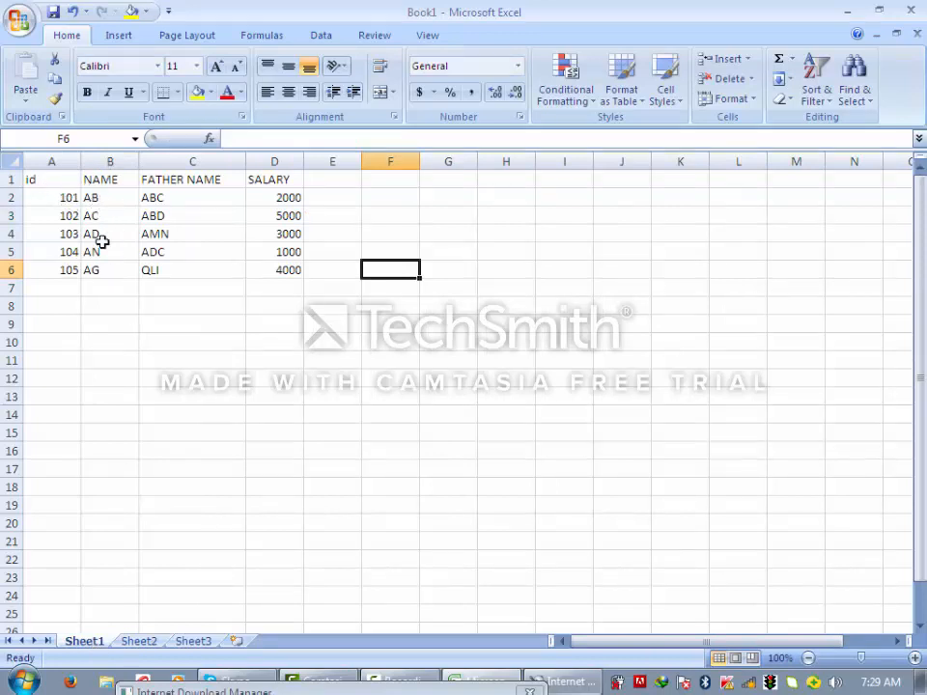
click(149, 643)
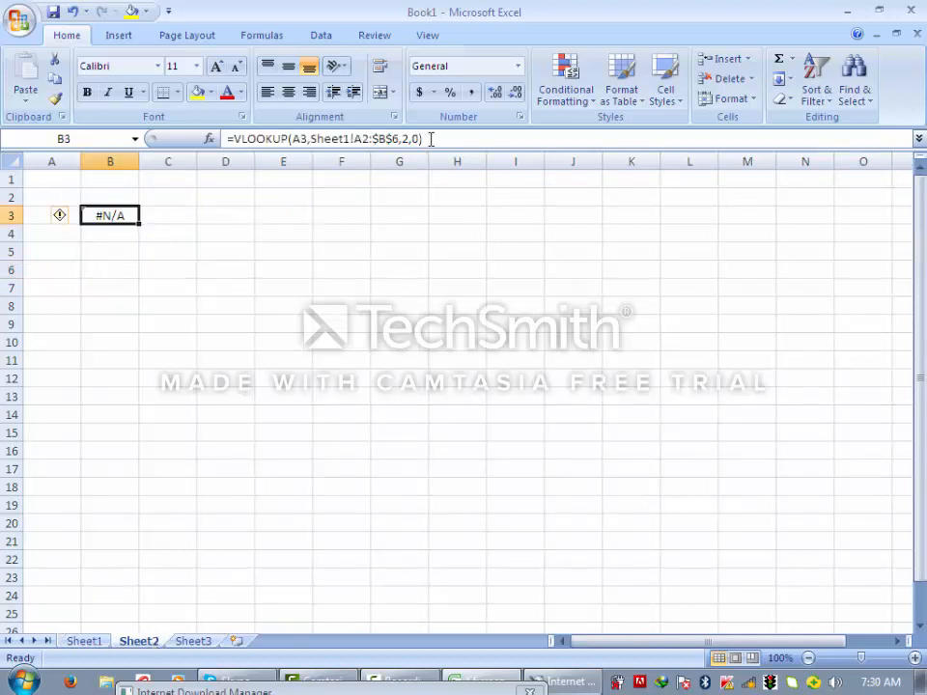
Enter the id 101 in cell A3 of Sheet2 and check the looked-up name against the employee table on Sheet1
click(192, 272)
click(87, 643)
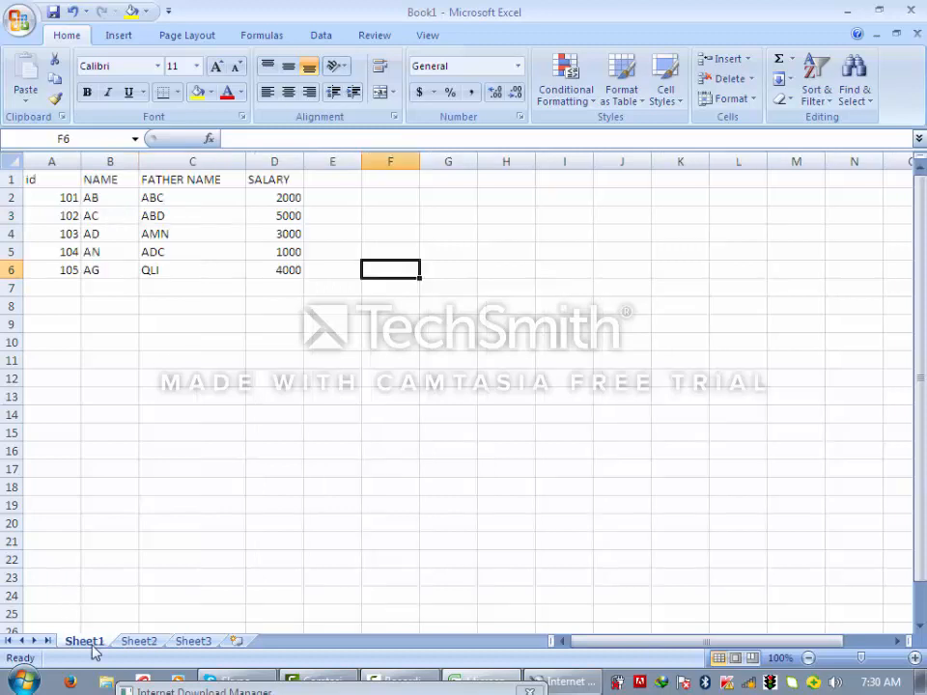
click(68, 197)
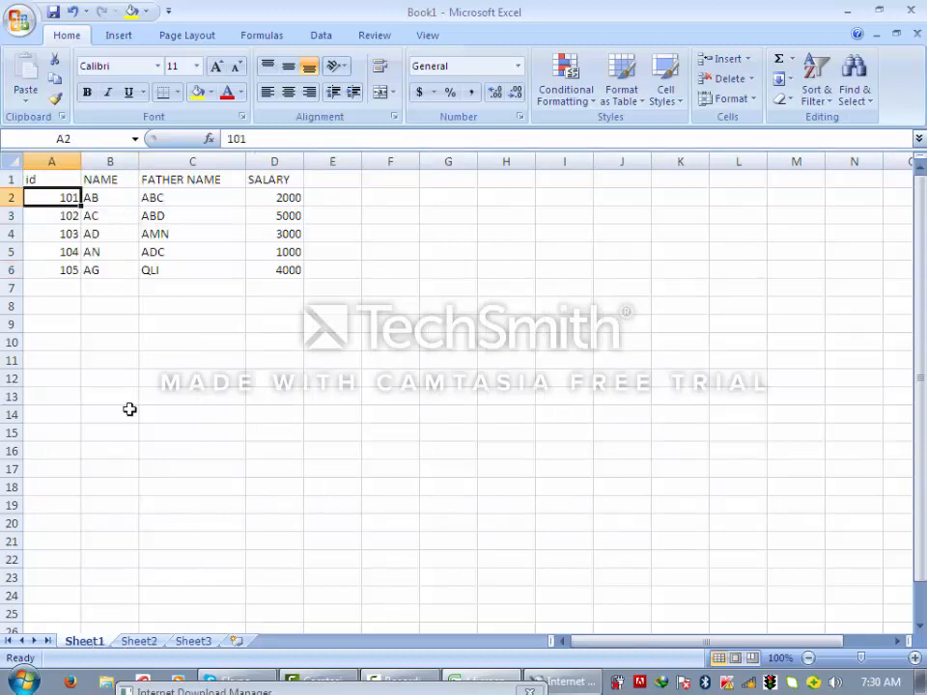
click(151, 642)
click(61, 216)
text(101)
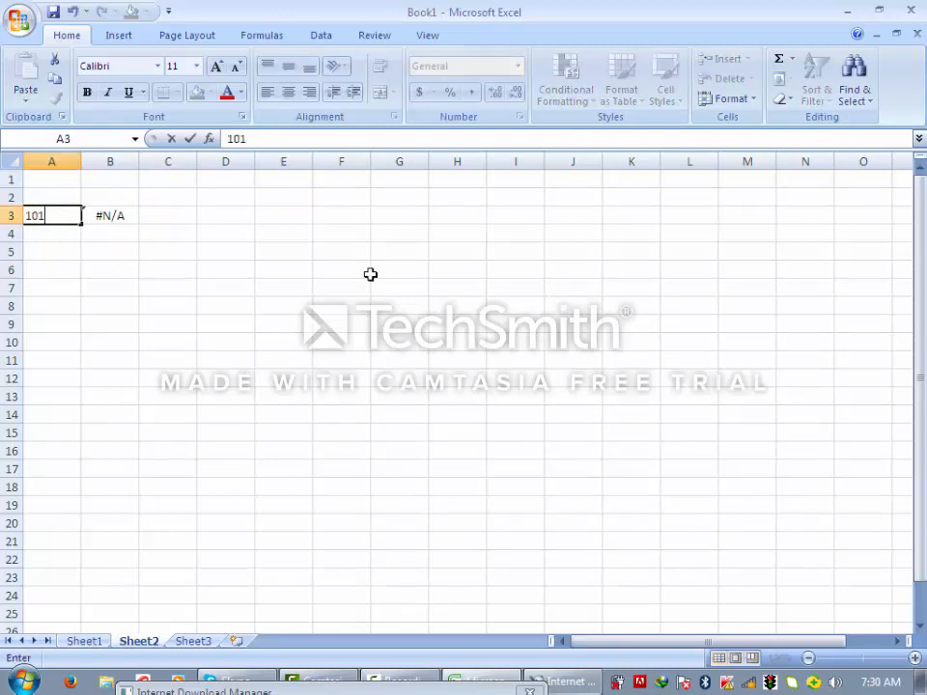
click(263, 282)
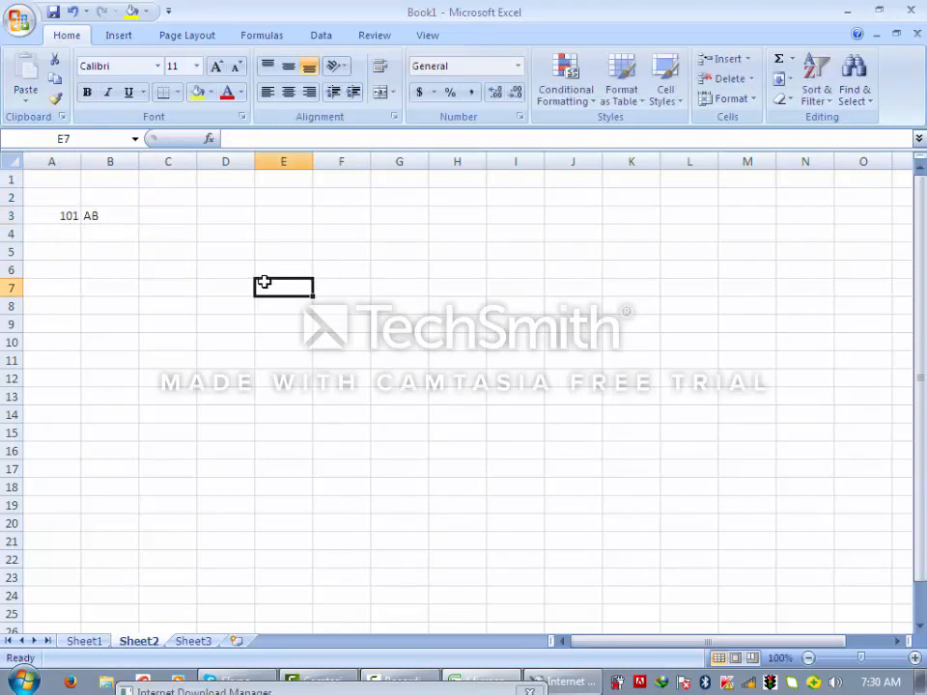
click(81, 641)
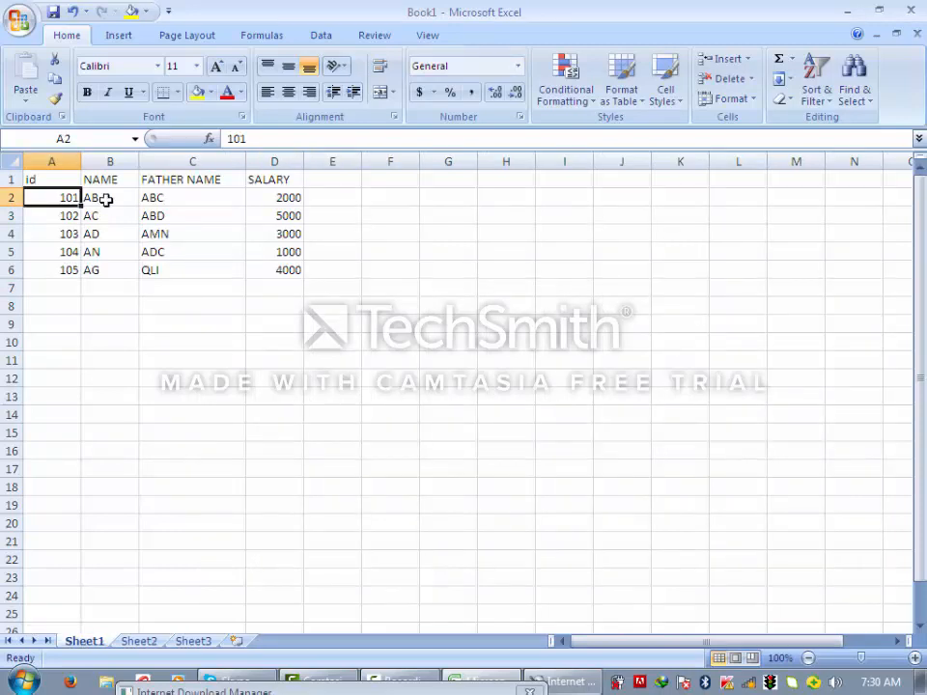
click(137, 643)
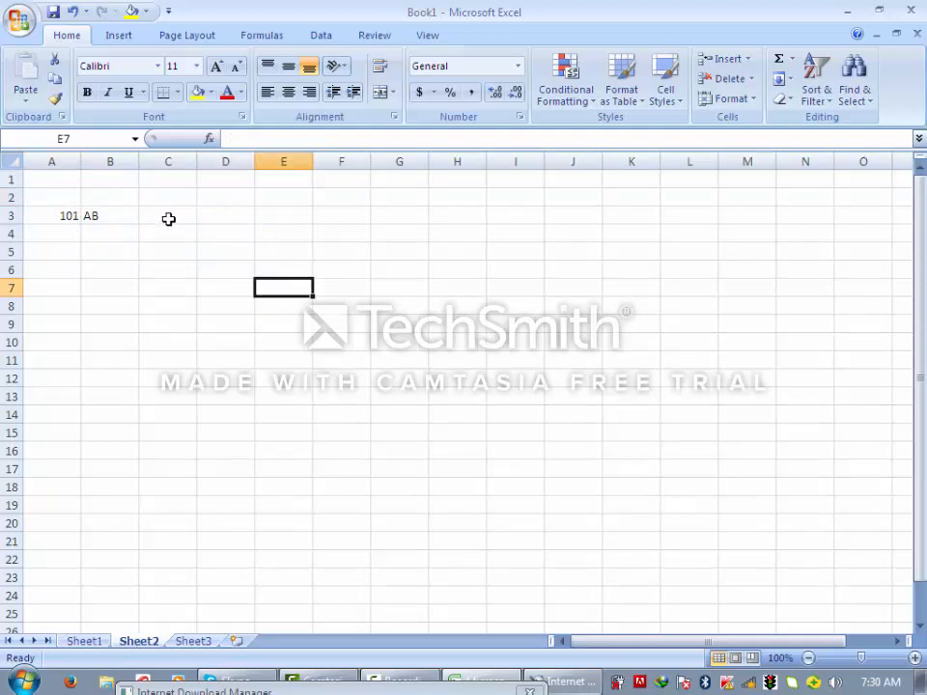
Start a VLOOKUP formula in cell C3 of Sheet2 with A3 as the lookup value
click(87, 643)
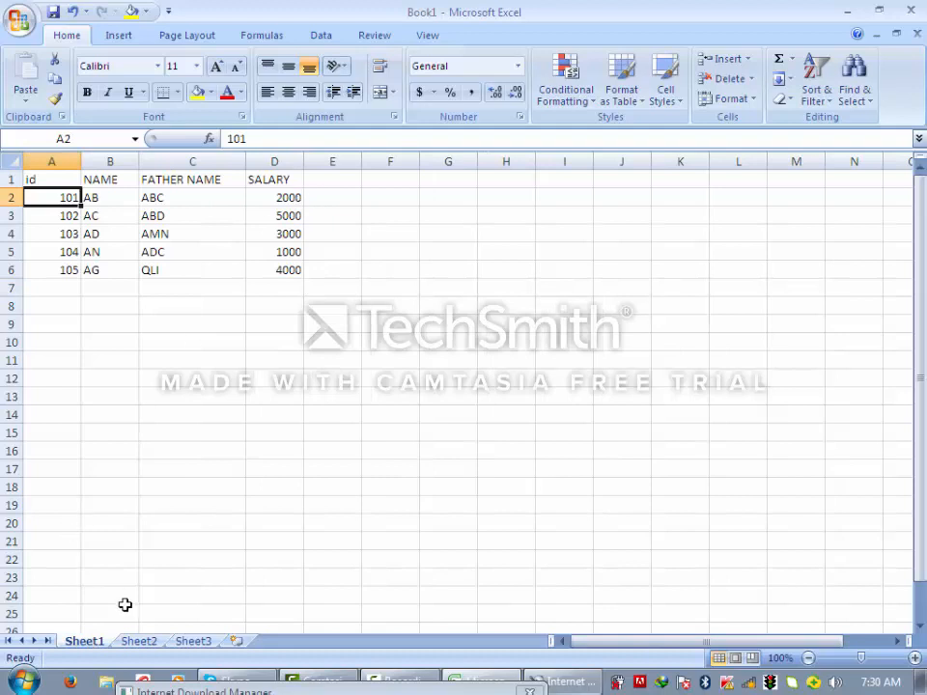
click(141, 642)
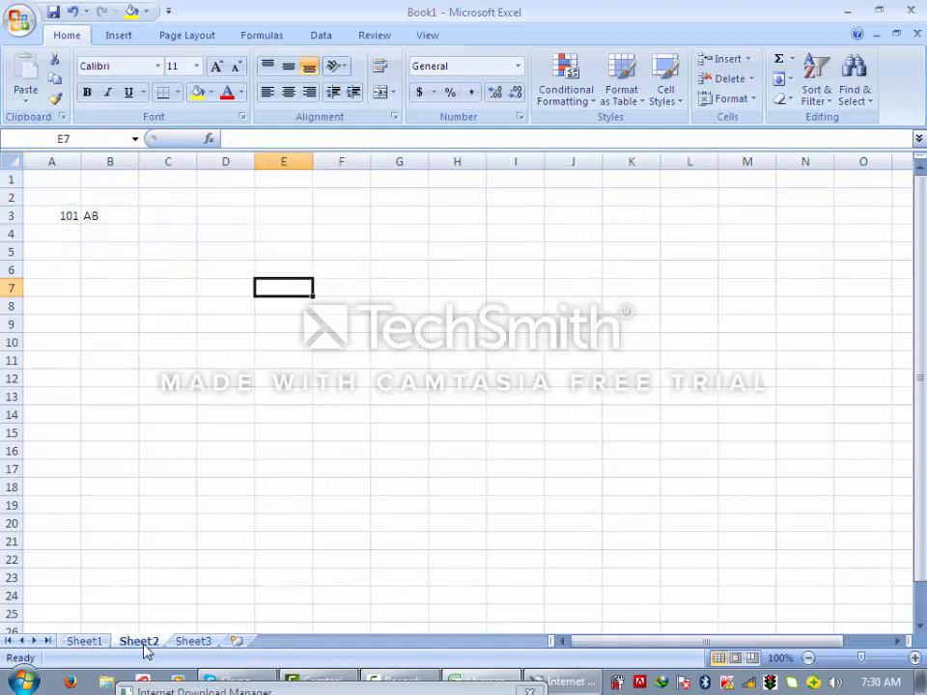
double_click(156, 212)
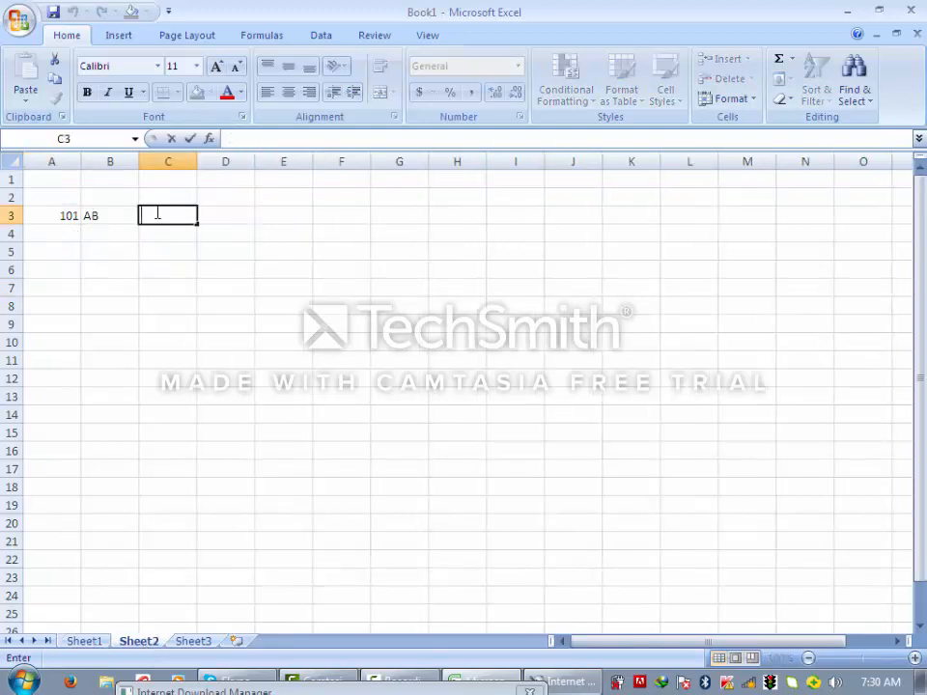
text(=VLOOKUP)
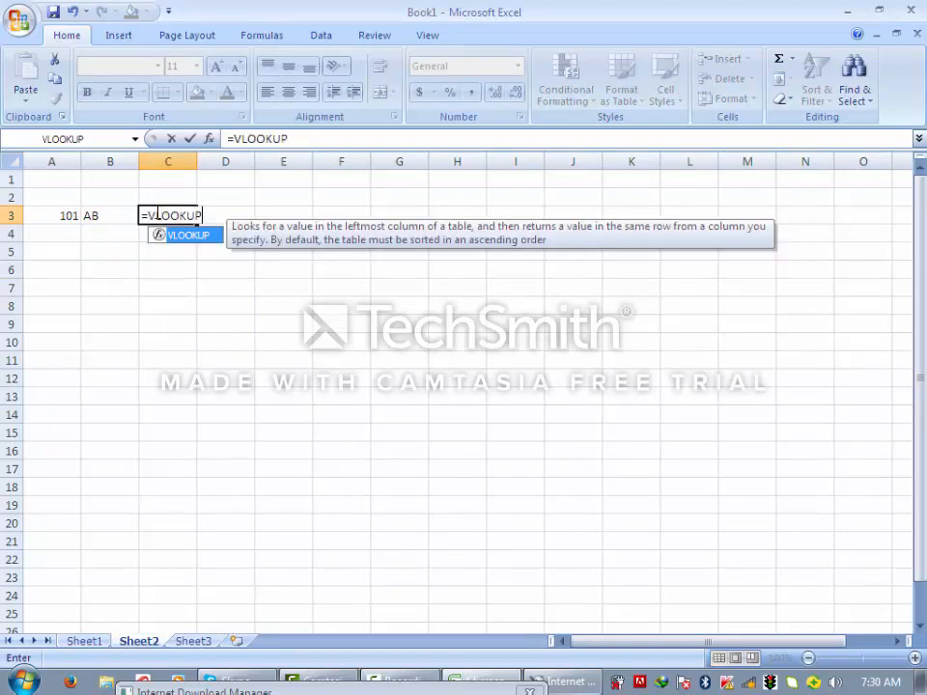
text(()
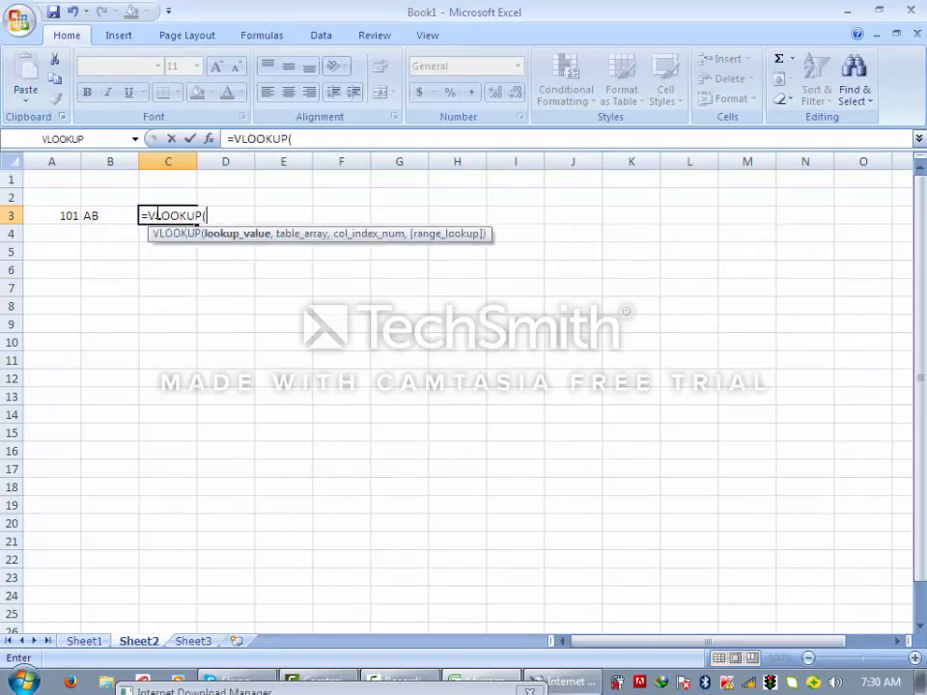
click(65, 216)
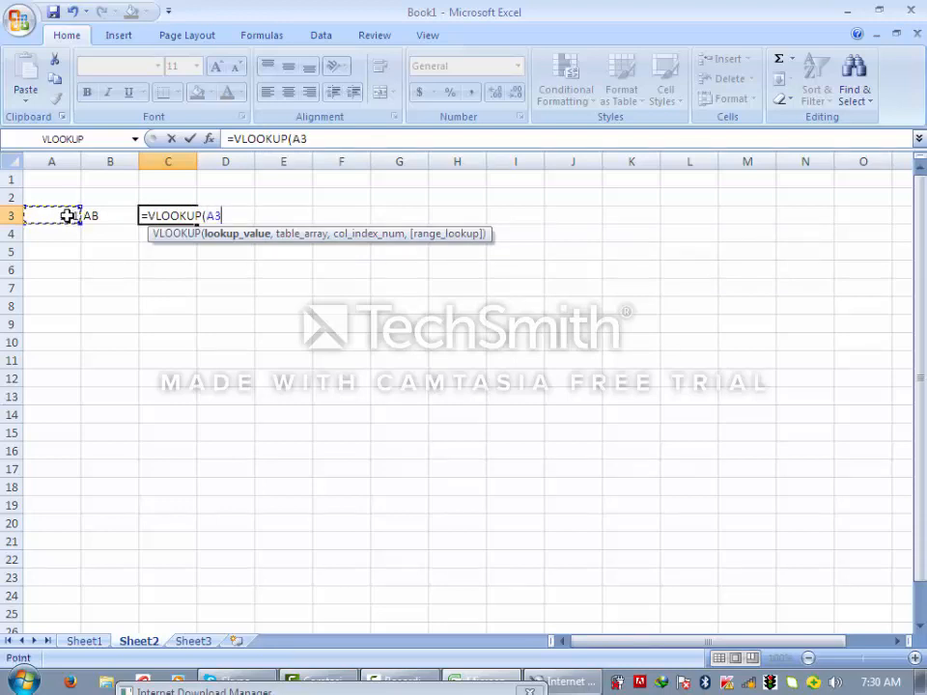
text(,)
Set the C3 formula's table array to the full employee data in Sheet1!A2:D6
click(100, 645)
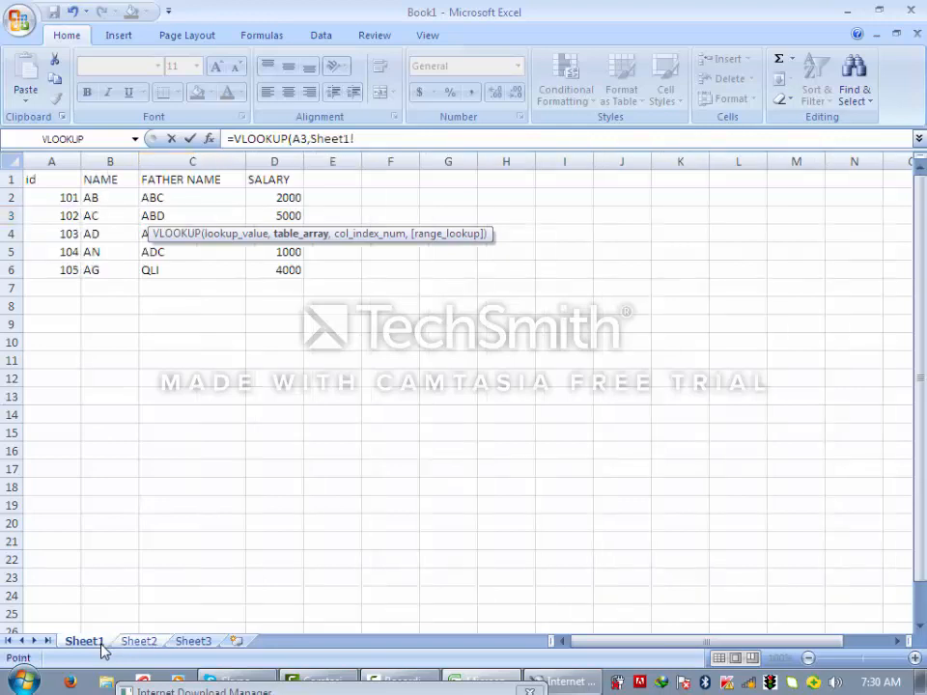
click(56, 198)
key(shift+Right)
key(shift+Right)
key(shift+Right)
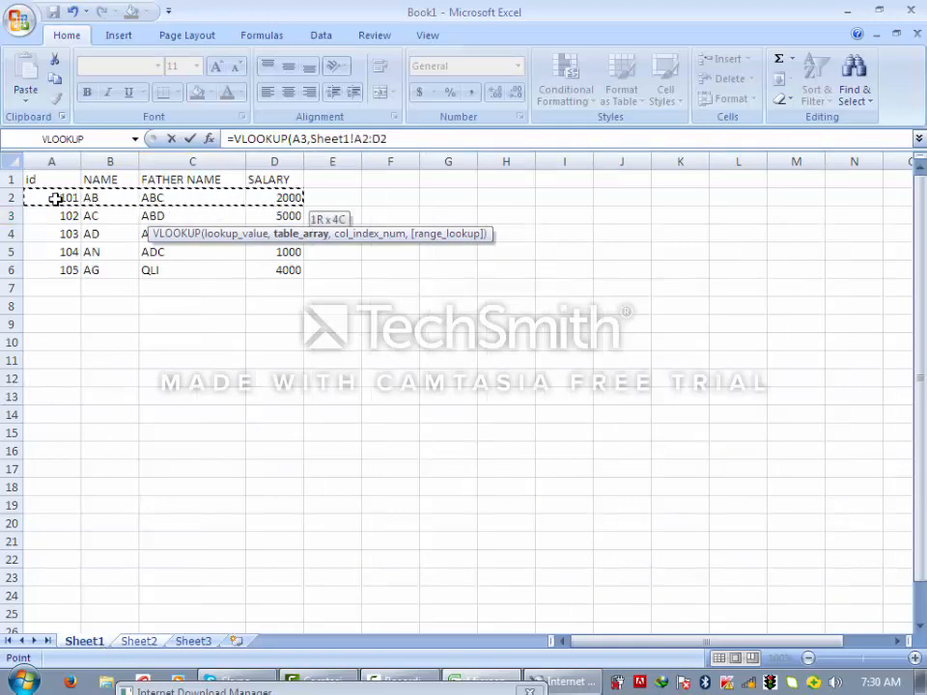
key(shift+Down)
key(shift+Down)
key(shift+Down)
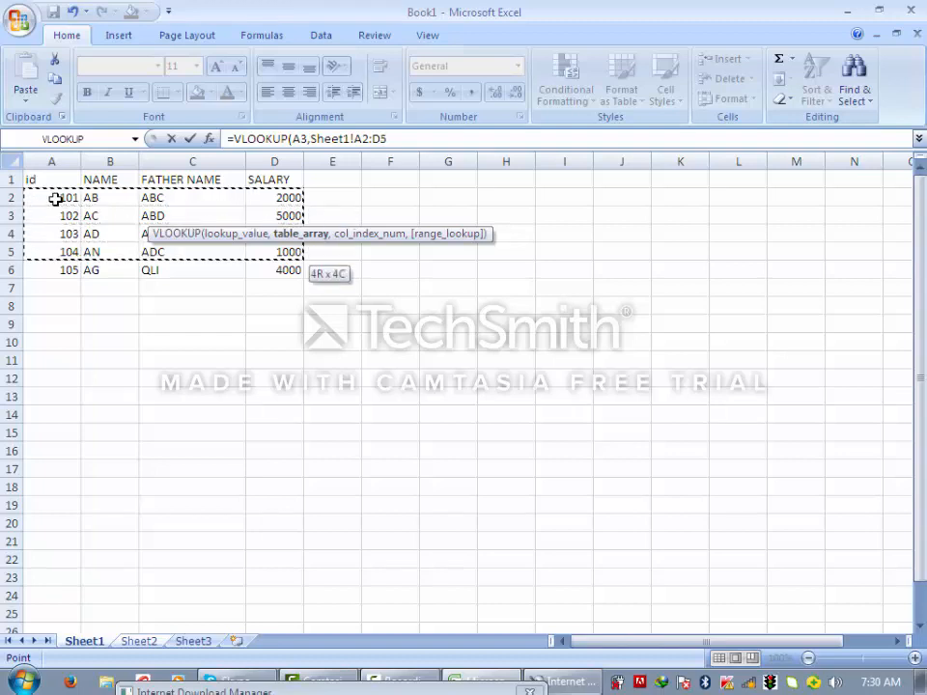
key(shift+Down)
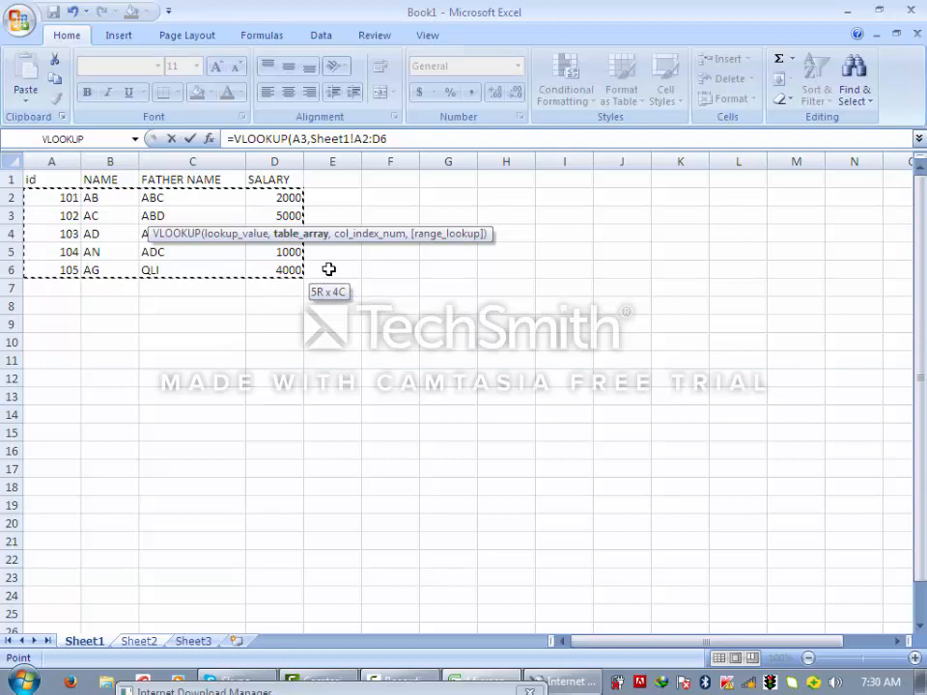
Complete the C3 VLOOKUP with column index 4 and range lookup 0 to return the salary
click(396, 138)
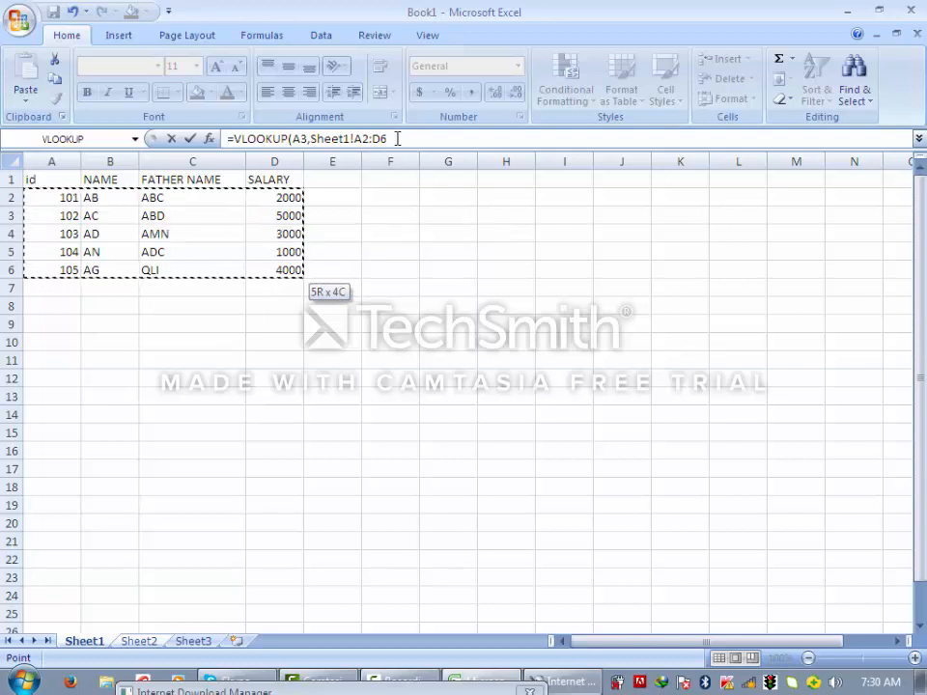
text(,)
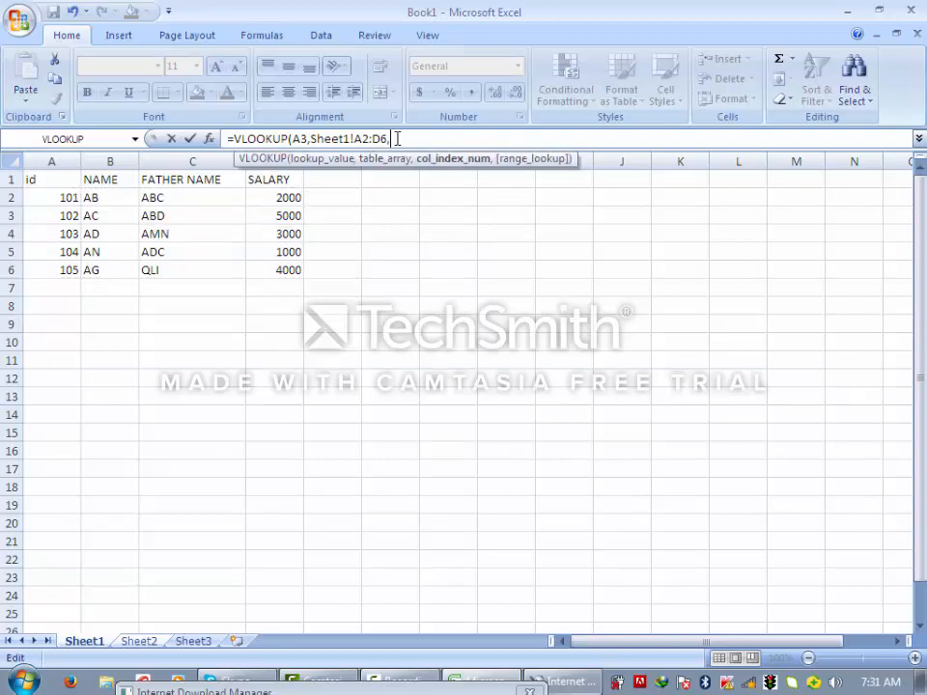
text(4,)
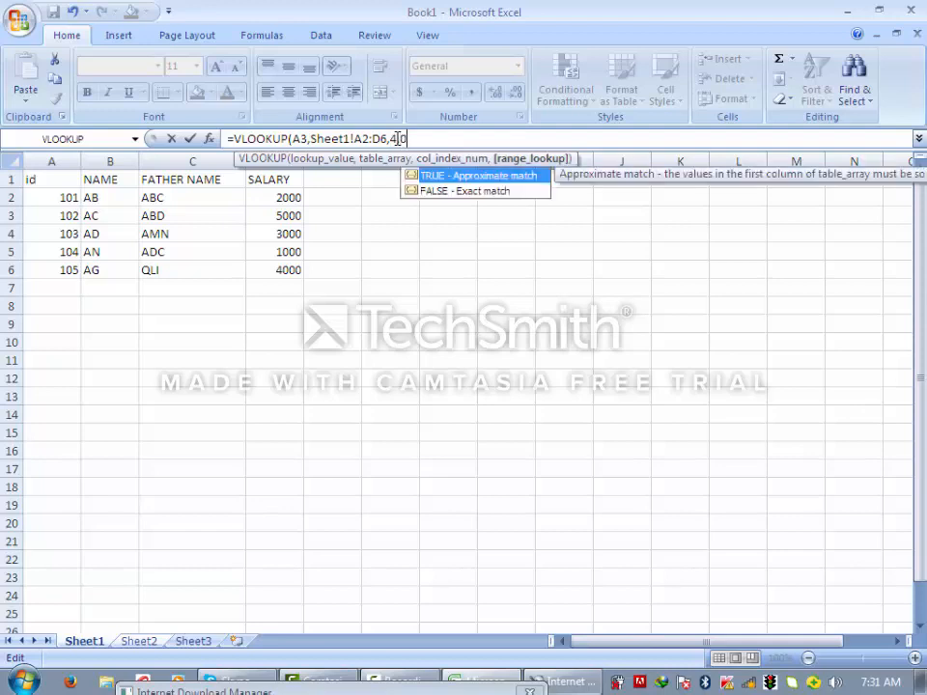
text(0))
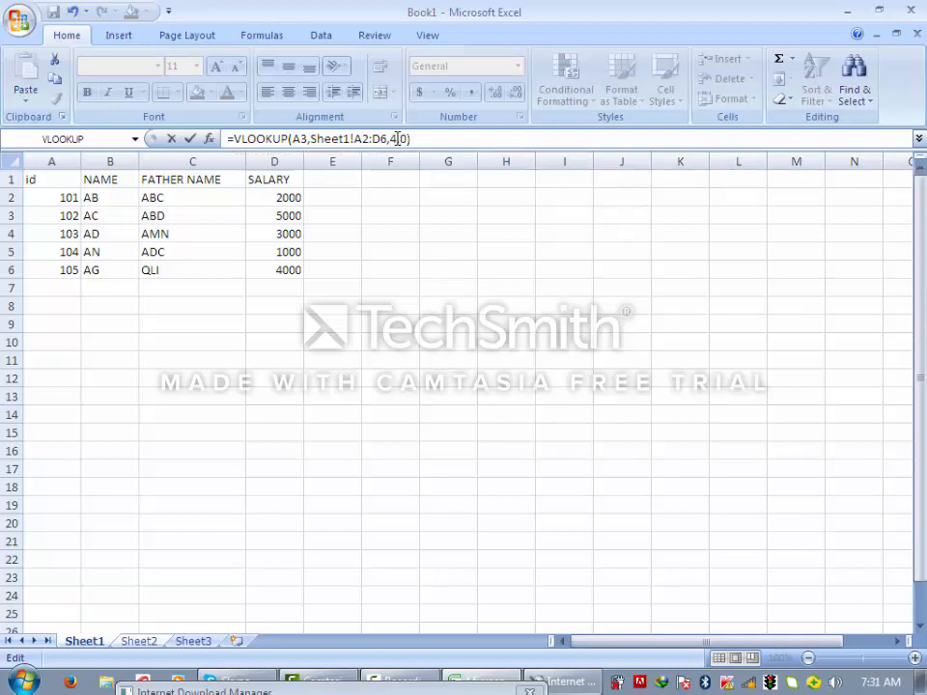
key(Return)
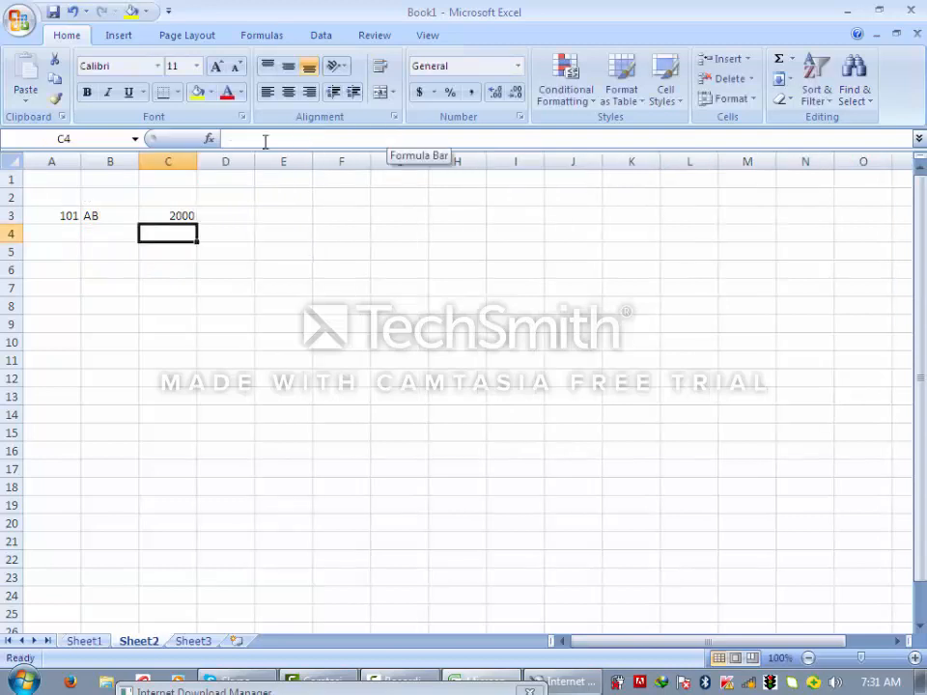
Compare the salary lookup in C3 of Sheet2 with the name and salary stored for the same id on Sheet1
click(170, 215)
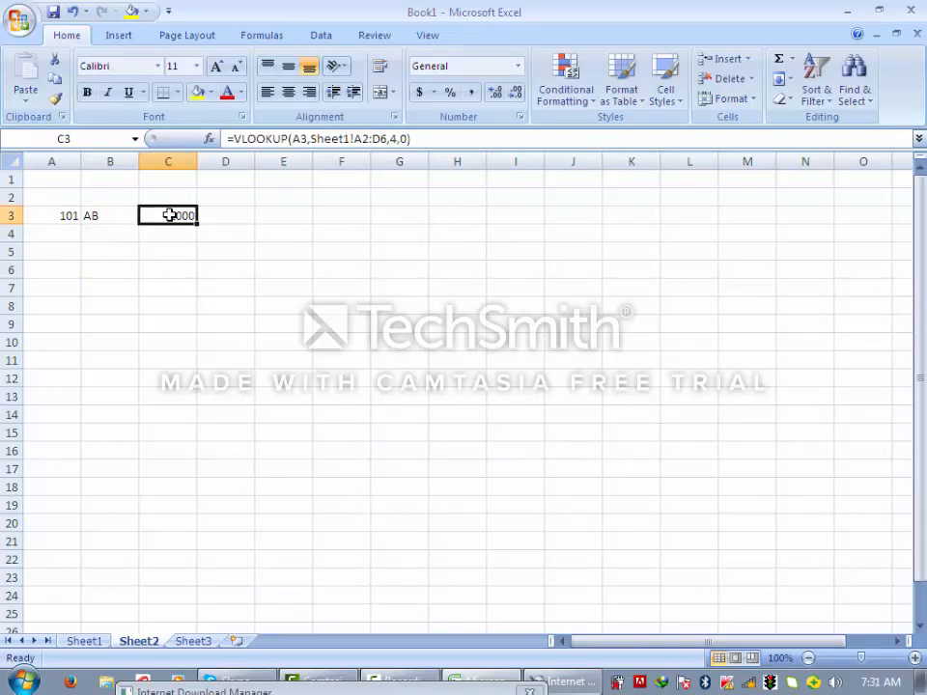
click(60, 218)
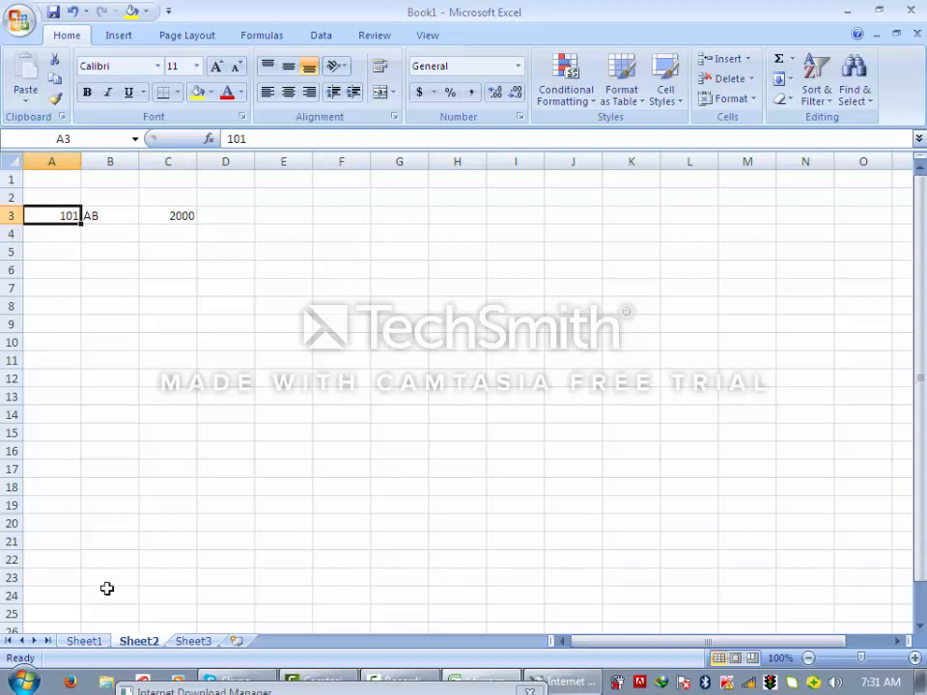
click(77, 642)
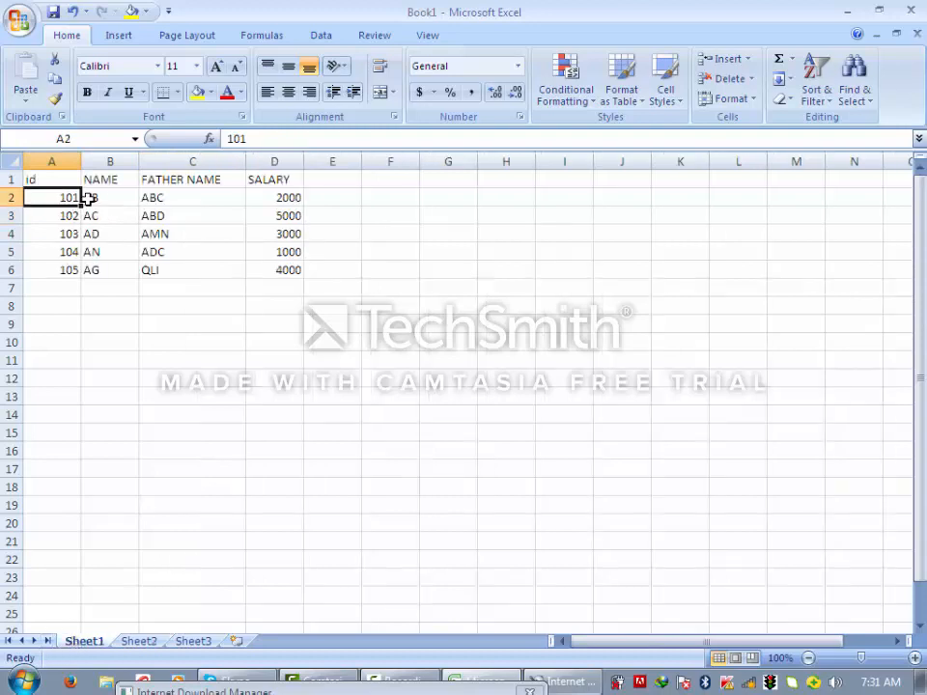
click(88, 198)
click(266, 200)
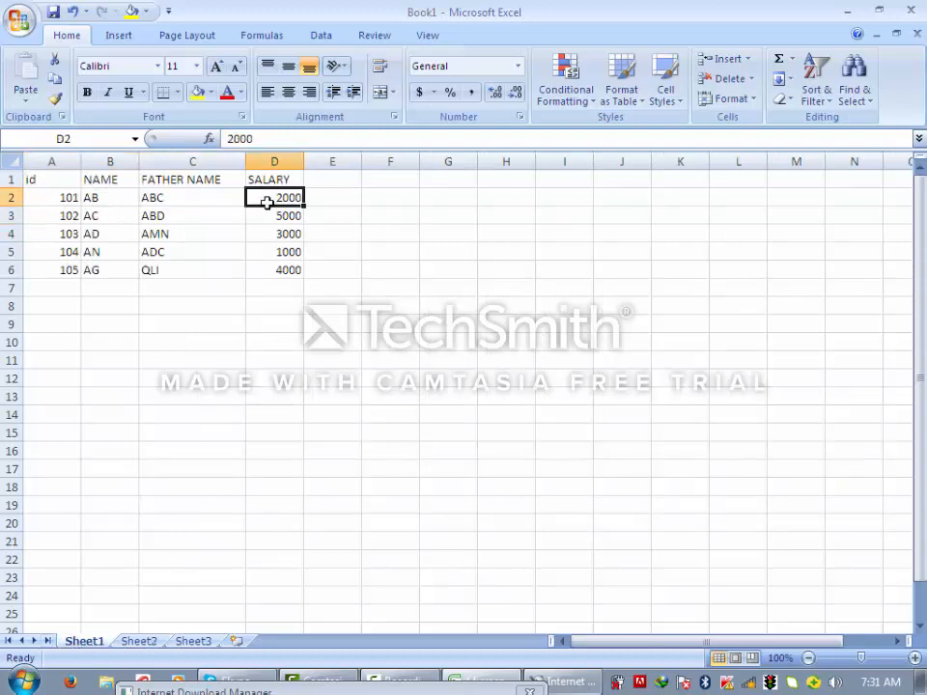
click(140, 642)
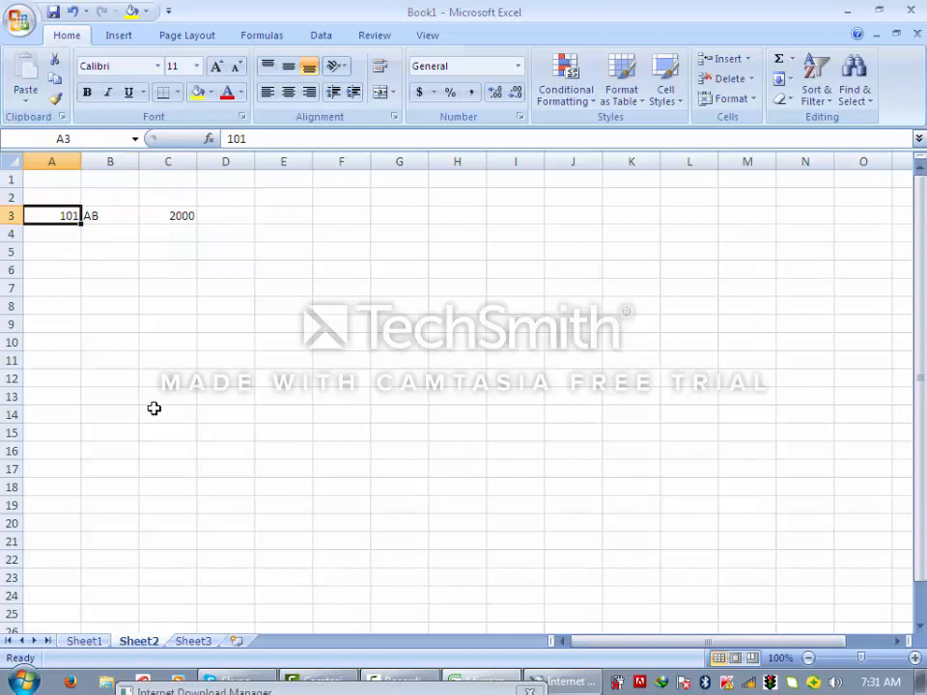
click(182, 217)
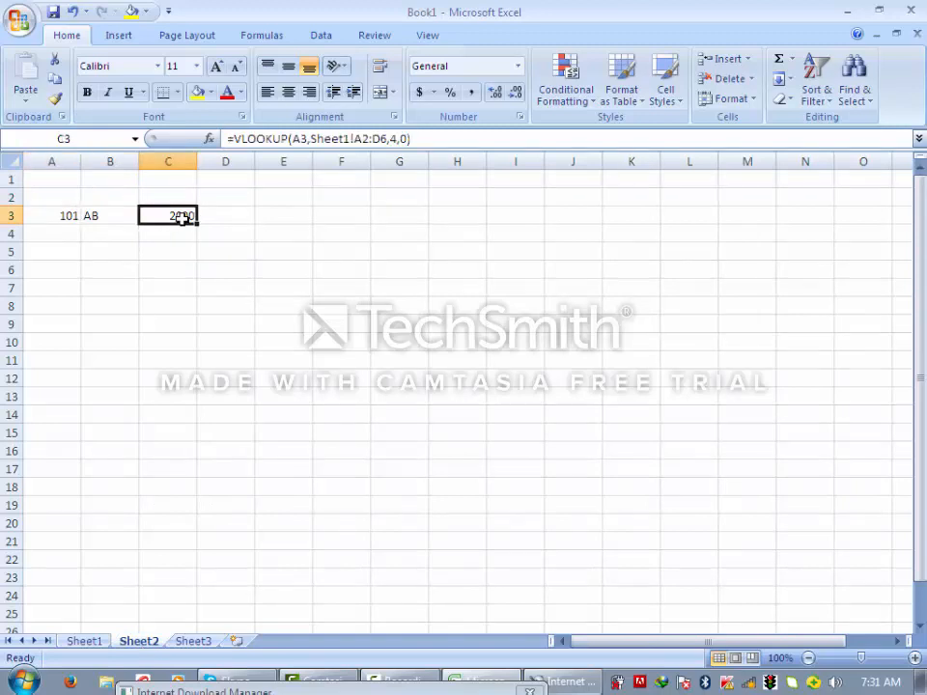
click(302, 251)
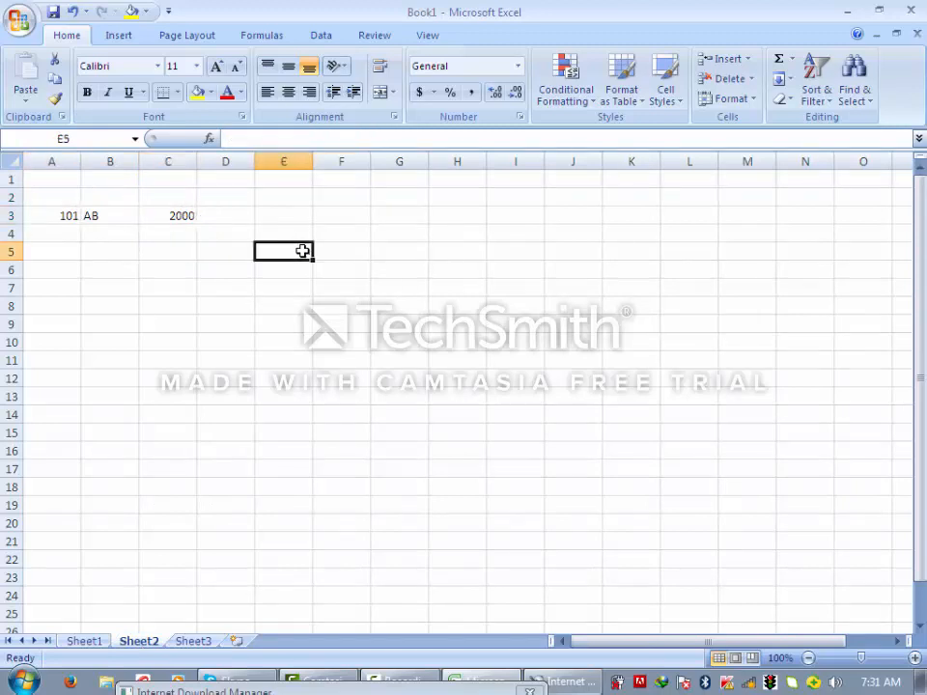